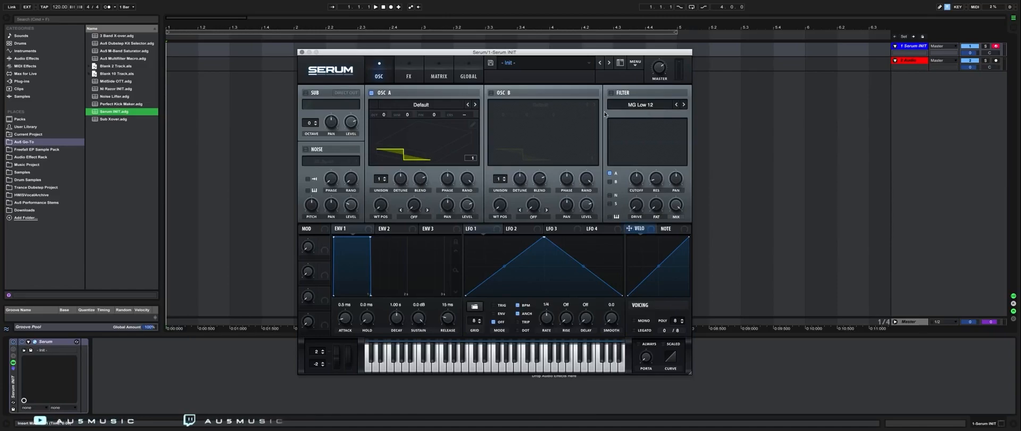
Draw a full square wave in oscillator A's wavetable editor and return to the oscillator view.
click(473, 125)
drag(475, 160, 310, 157)
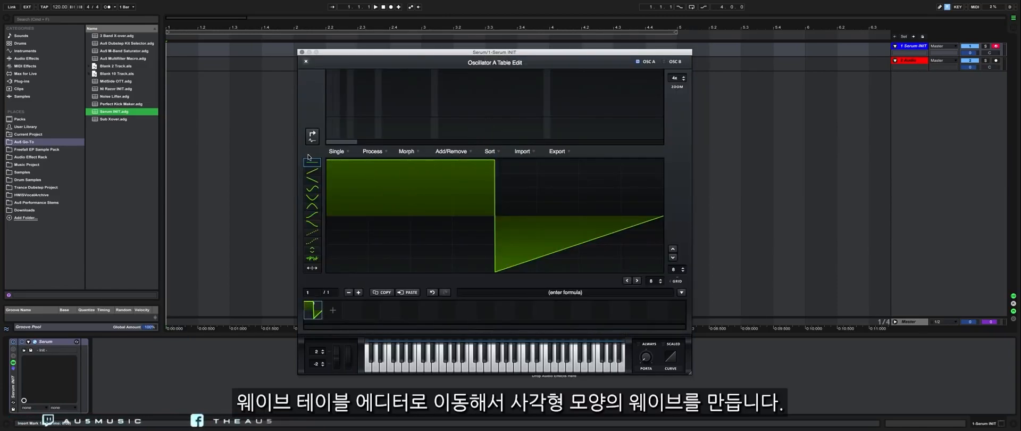
drag(491, 270, 579, 271)
drag(597, 315, 668, 314)
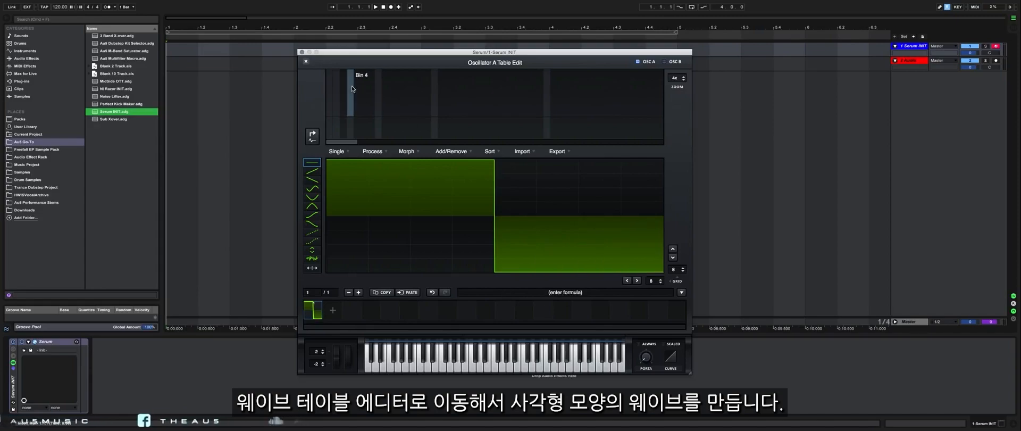
click(305, 63)
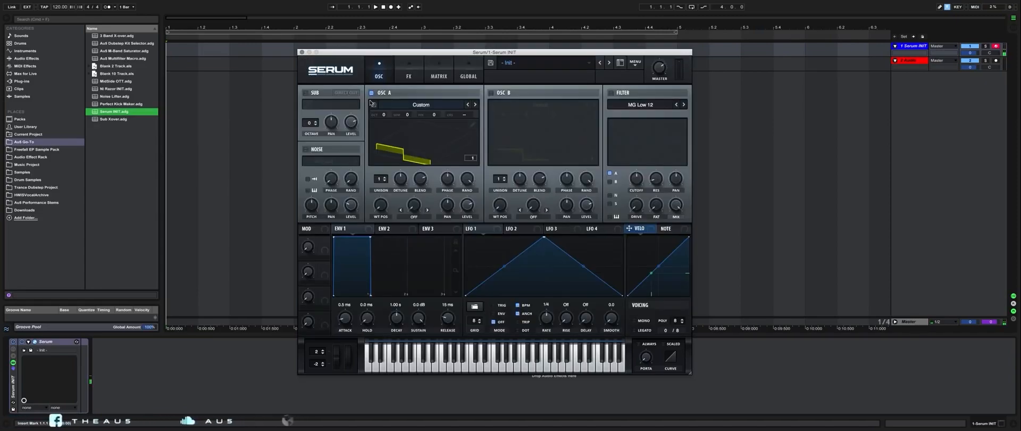
Set oscillator A's unison to 10 voices and lower the detune amount.
drag(385, 181, 387, 115)
drag(400, 180, 402, 195)
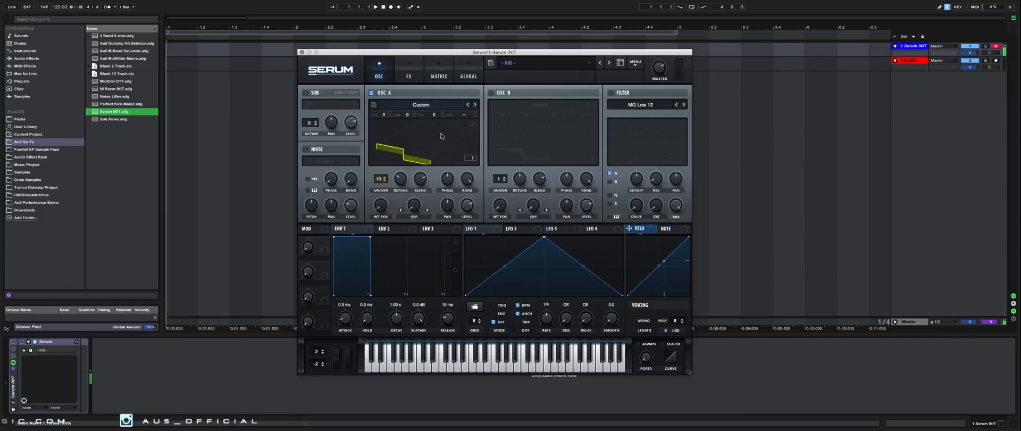
Assign LFO 1 to oscillator A's wavetable position, shape it as a descending ramp and set its rate to 2 bar.
click(475, 229)
drag(468, 229, 381, 205)
drag(544, 237, 466, 237)
drag(548, 318, 550, 336)
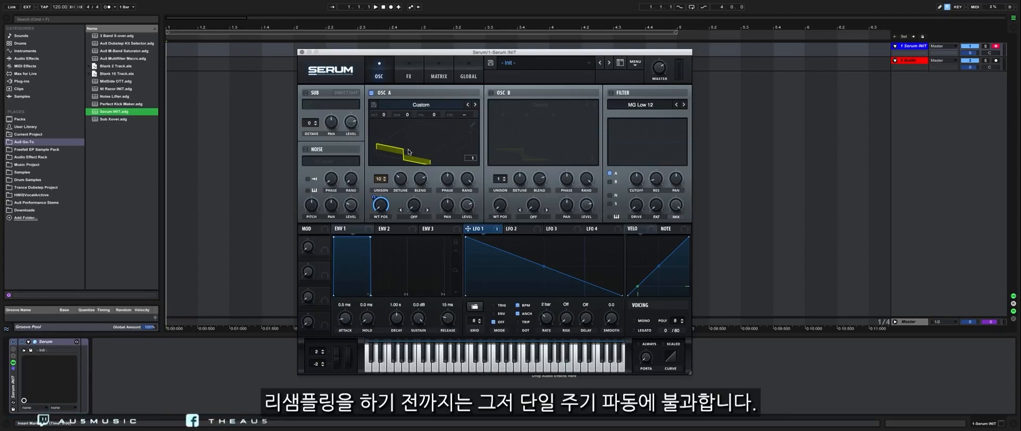
Resample the sound to oscillator A and switch its wavetable display to the 2D view.
click(634, 69)
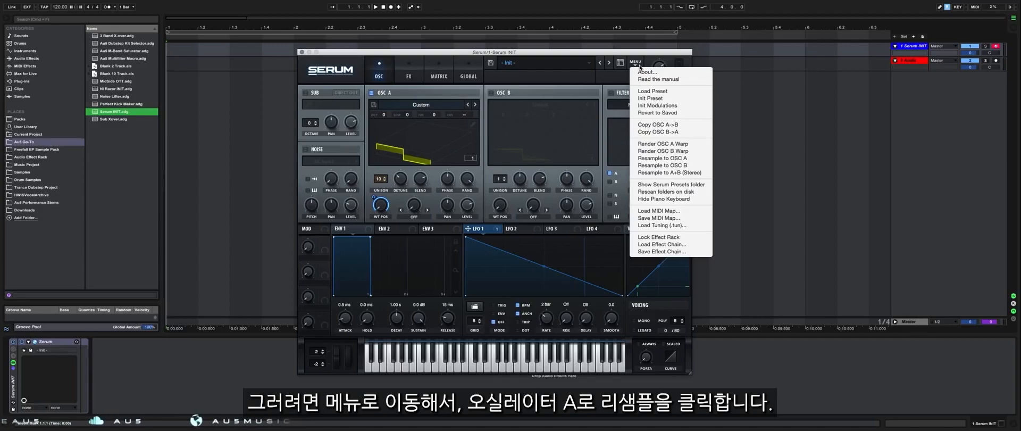
click(678, 159)
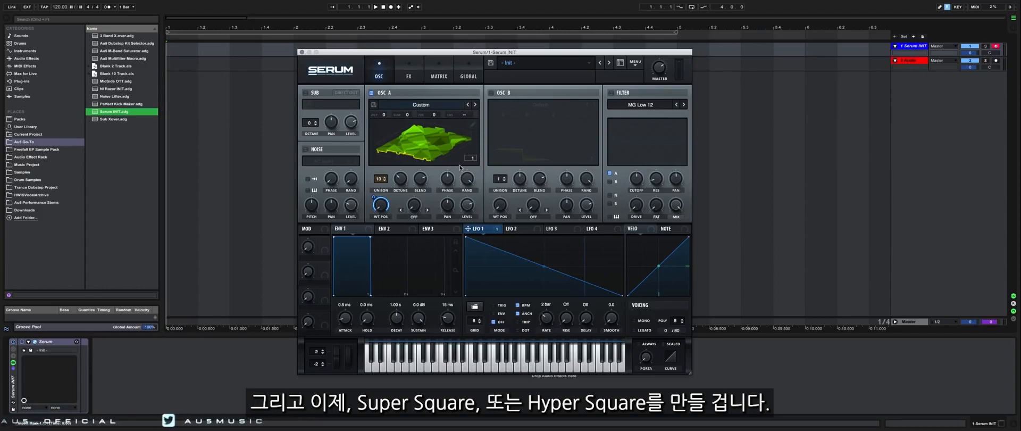
click(443, 152)
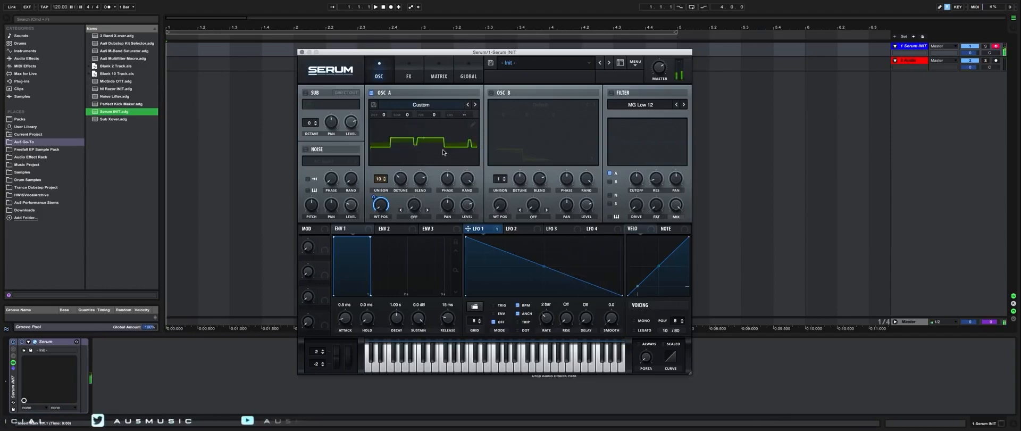
Resample the sound to oscillator A four more times.
click(635, 62)
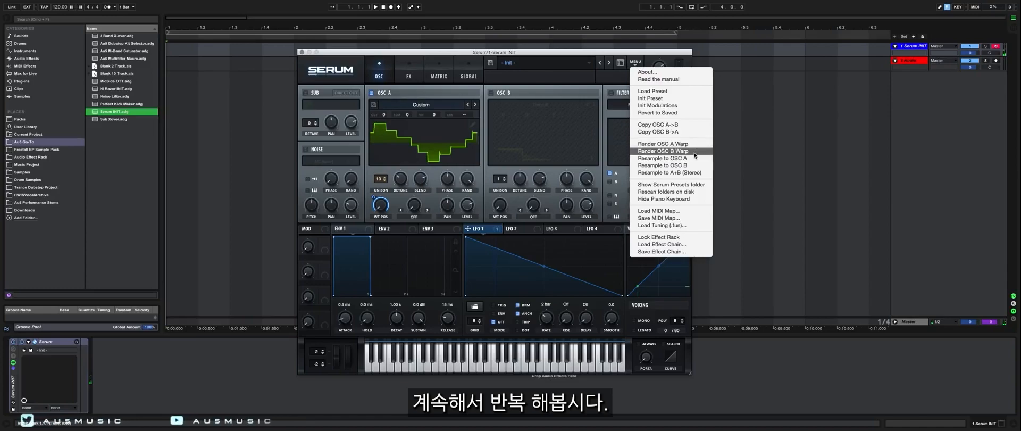
click(686, 158)
click(635, 62)
click(686, 158)
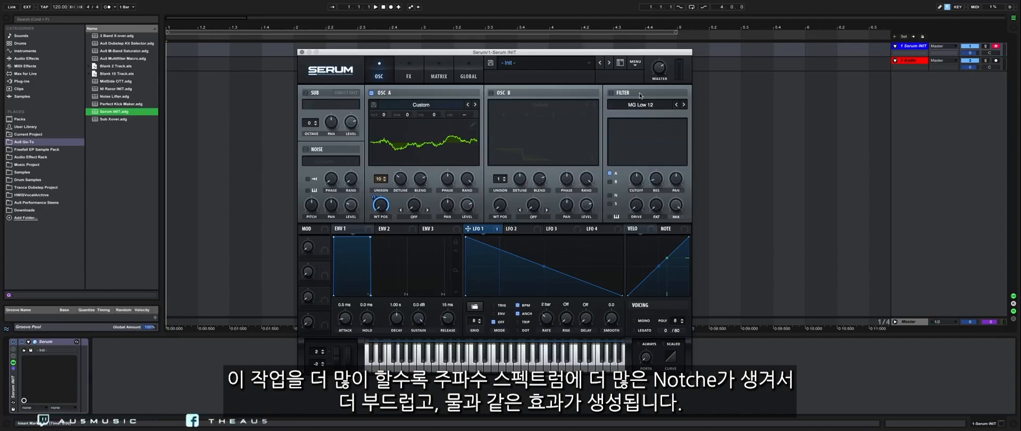
click(634, 65)
click(678, 158)
click(635, 64)
click(677, 158)
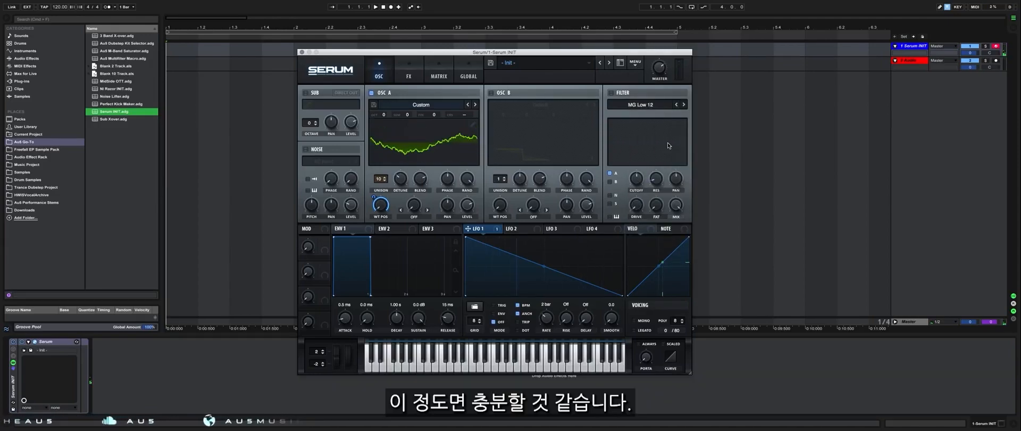
Set oscillator A's unison to 1 voice, with its display in 3D, and bypass the LFO 1 modulation on the wavetable position.
click(389, 149)
drag(382, 184, 382, 202)
right_click(381, 205)
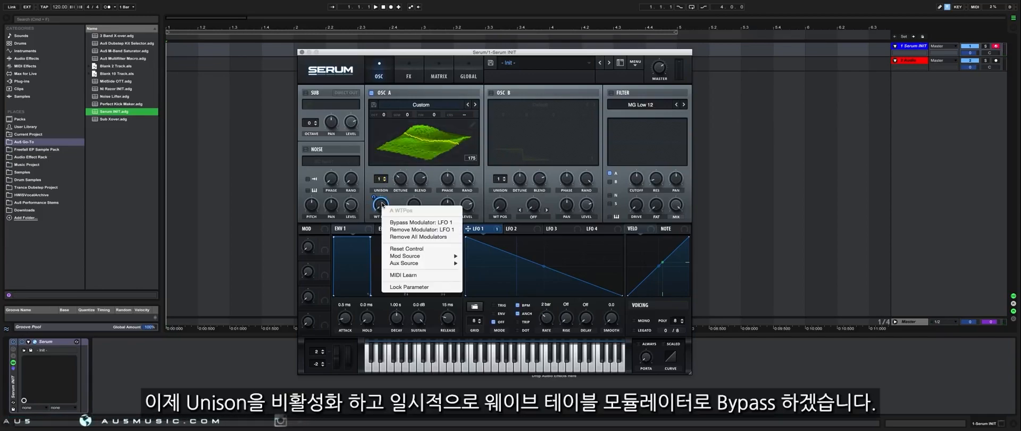
click(437, 223)
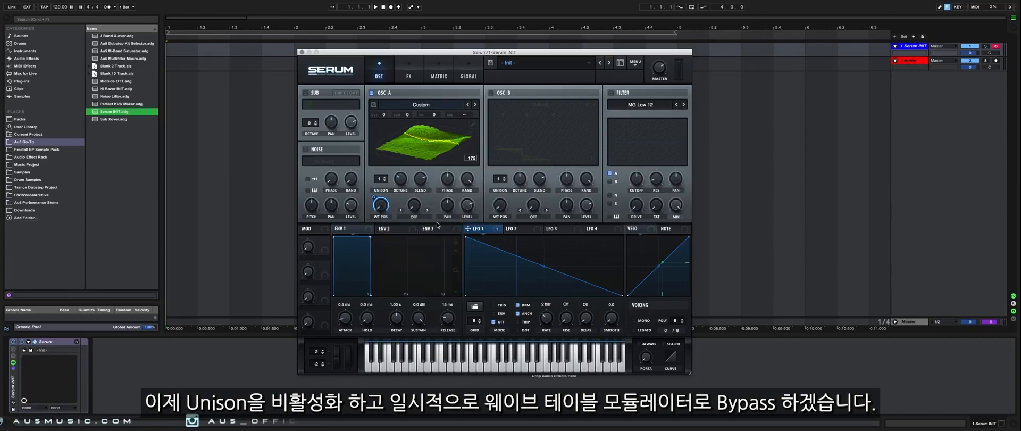
Remove the fundamental from oscillator A's wavetable and normalize each frame separately in the wavetable editor.
click(473, 126)
click(379, 152)
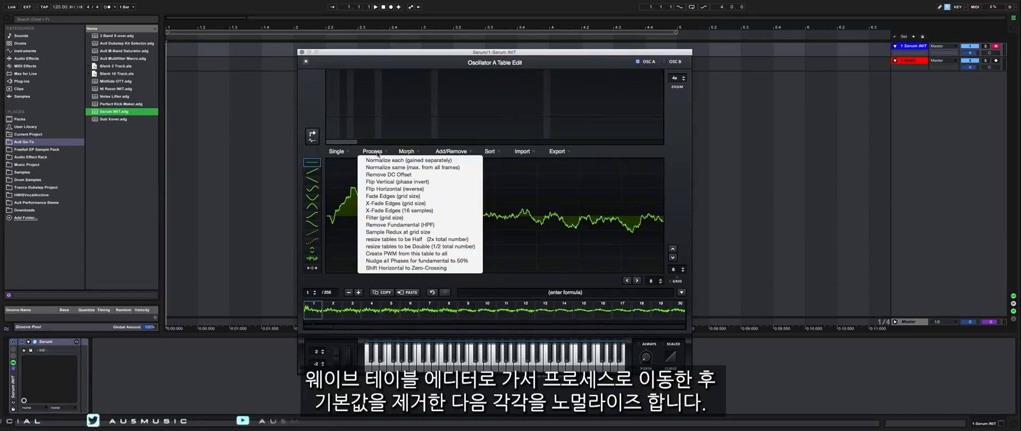
click(429, 223)
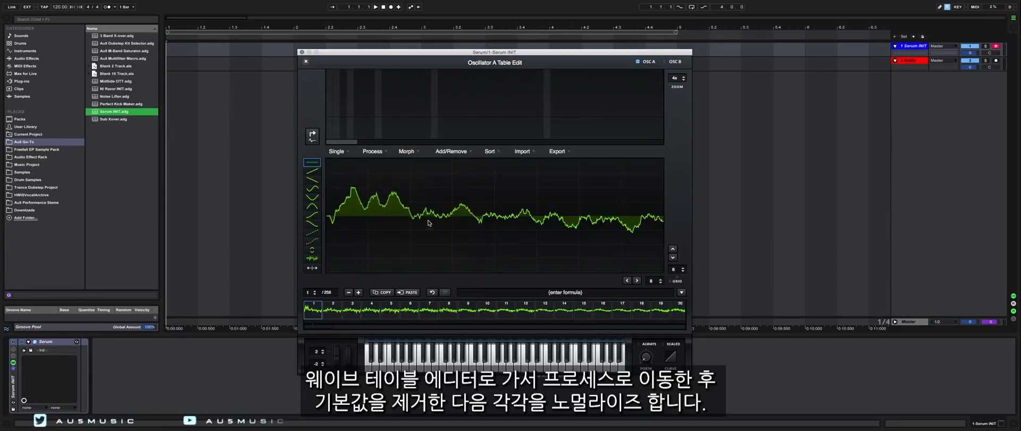
click(374, 152)
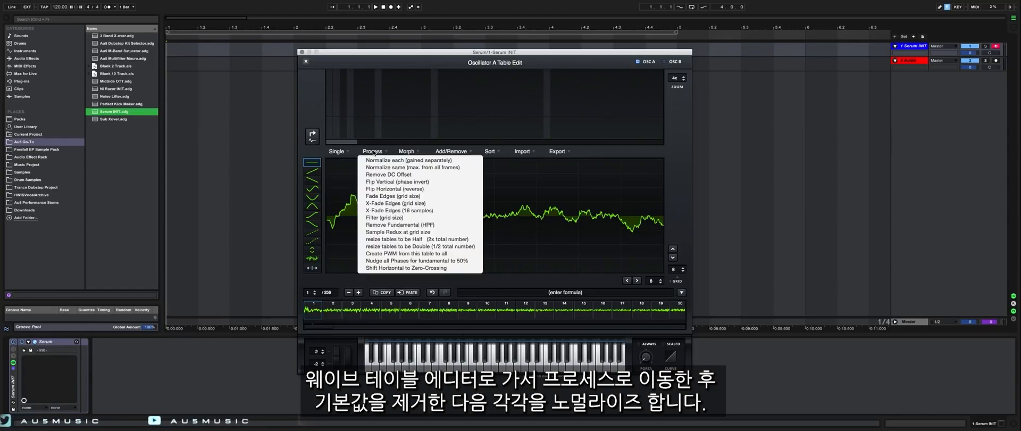
click(417, 161)
click(306, 61)
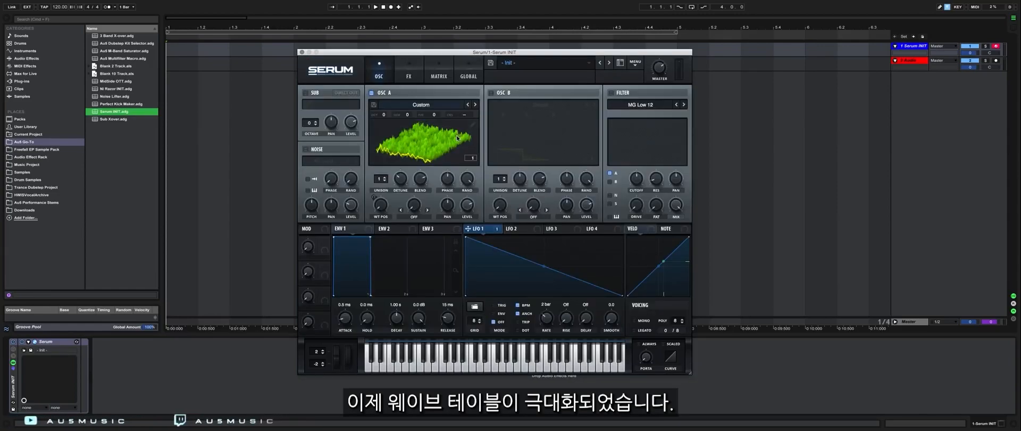
Sweep oscillator A's wavetable position to audition the processed frames.
mouse_move(382, 205)
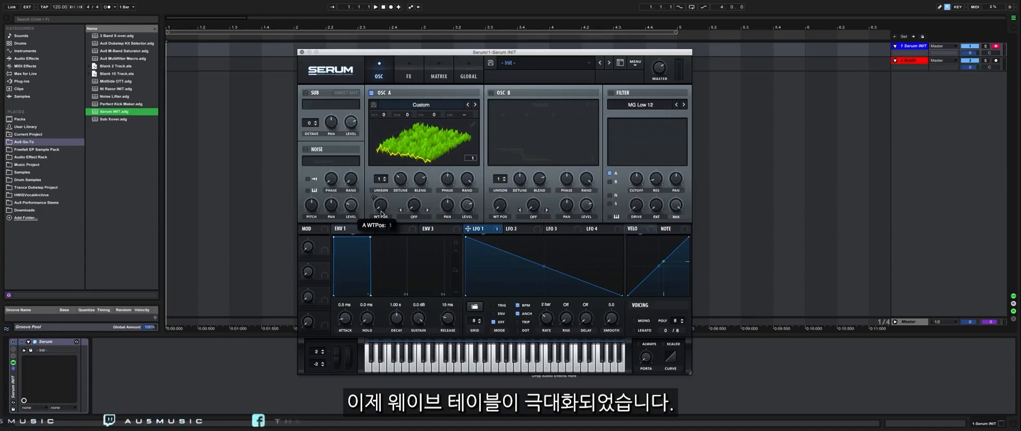
mouse_move(382, 213)
mouse_down()
mouse_move(372, 130)
mouse_move(375, 210)
mouse_up()
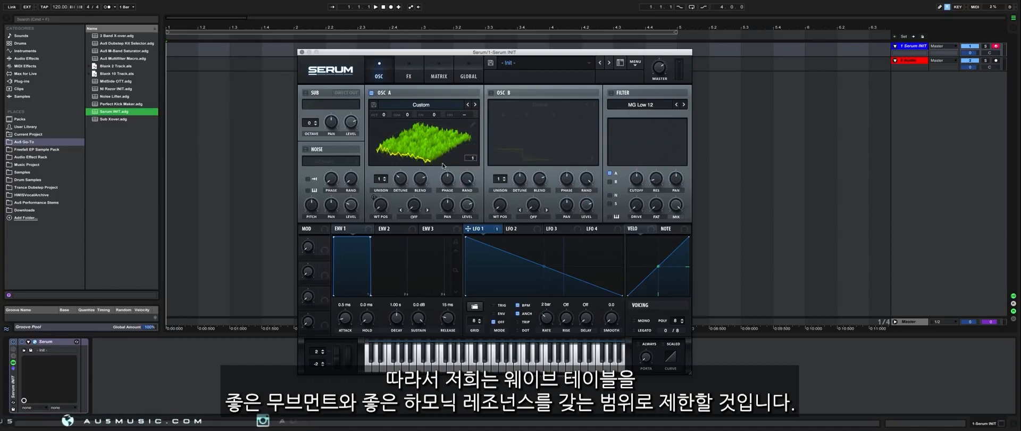
Select a range of 51 frames in oscillator A's wavetable editor and remove all frames except the selection.
click(472, 124)
scroll(341, 267, down, 20)
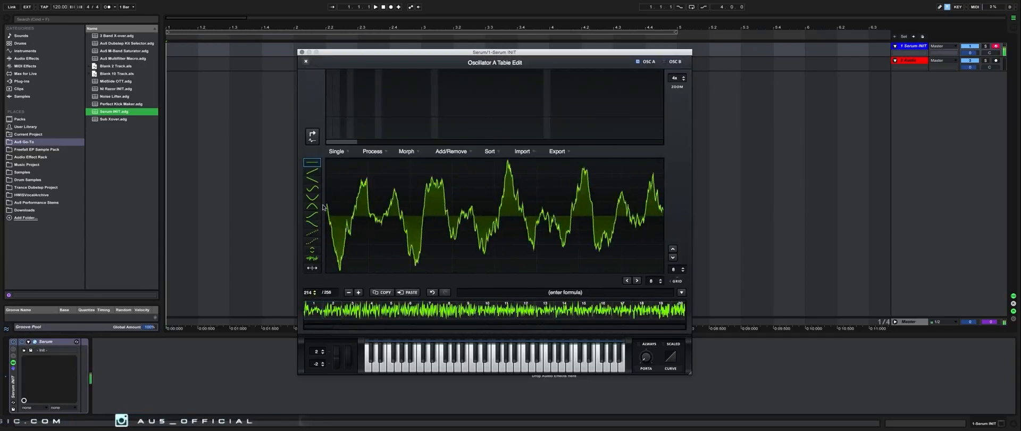
scroll(341, 267, down, 3)
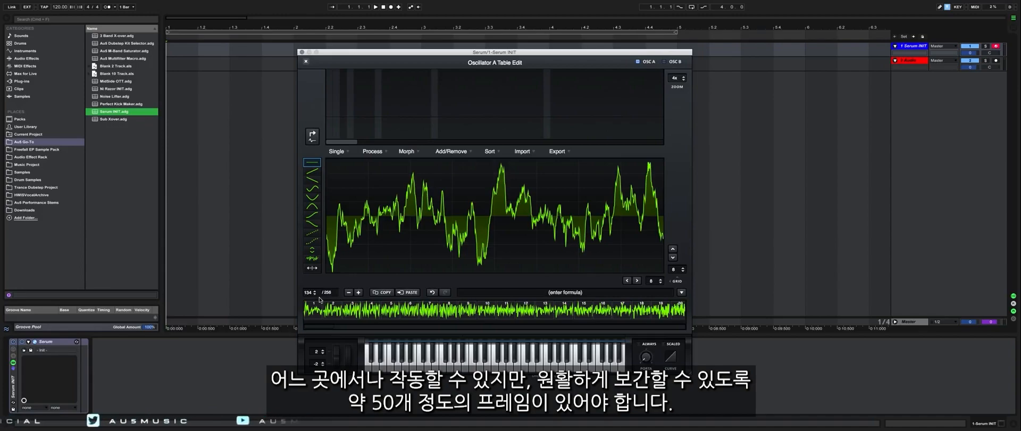
drag(317, 294, 315, 298)
drag(319, 327, 524, 343)
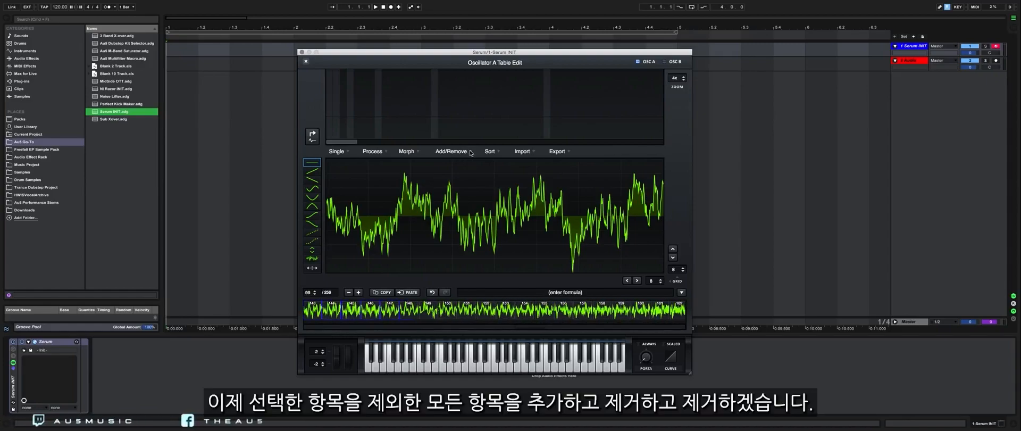
click(471, 153)
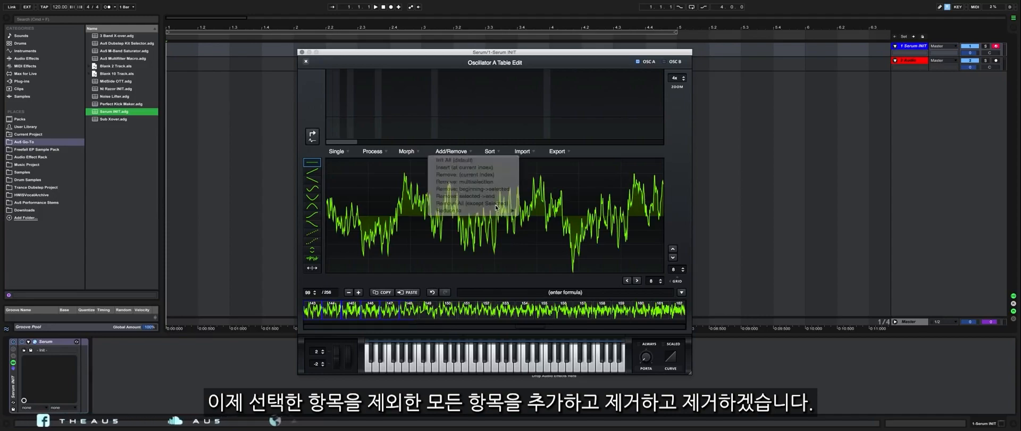
click(496, 208)
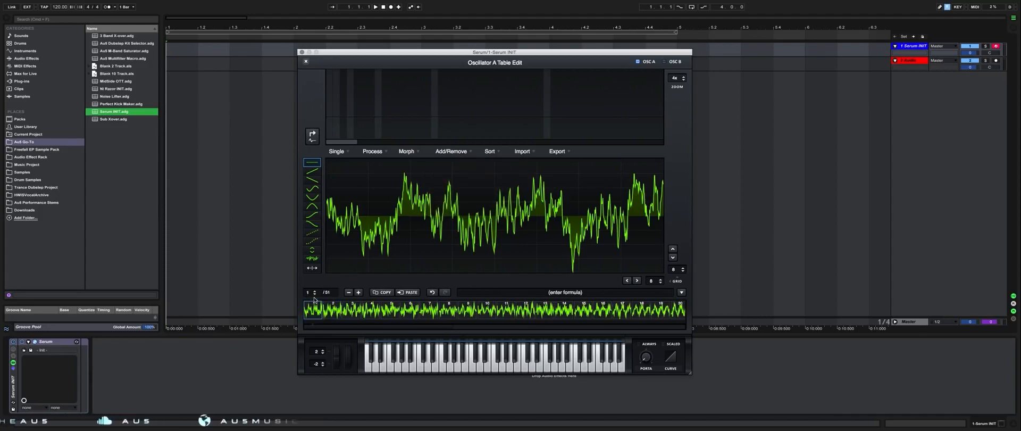
Interpolate the remaining frames with Morph - Spectral, and audition the result by sweeping oscillator A's wavetable position.
mouse_move(314, 297)
mouse_down()
mouse_move(318, 284)
mouse_move(329, 297)
mouse_up()
click(417, 152)
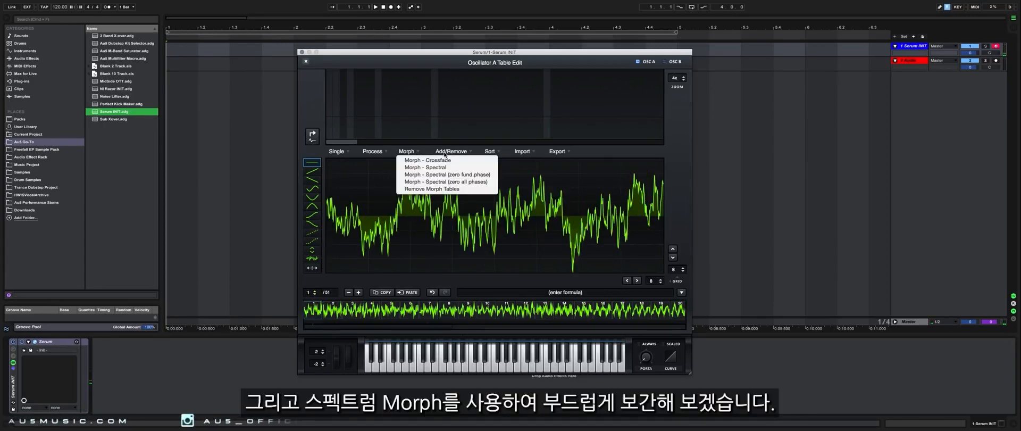
click(450, 171)
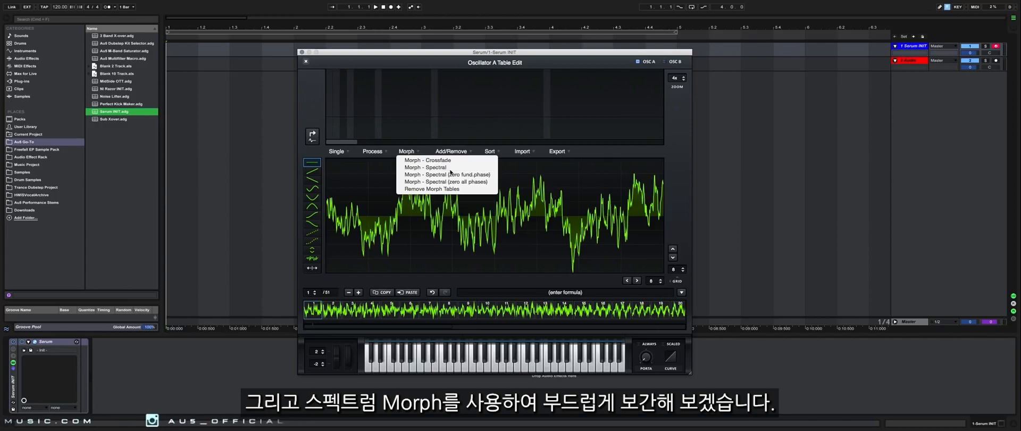
click(307, 62)
mouse_move(381, 207)
mouse_down()
mouse_move(375, 123)
mouse_move(377, 212)
mouse_up()
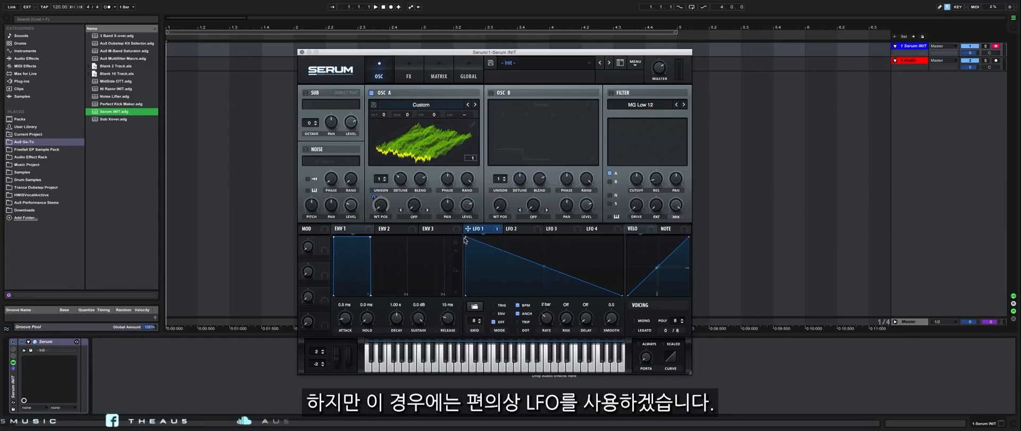
Re-enable LFO 1 on oscillator A's wavetable position and shape the LFO as a curved rise to mid-cycle followed by a curved fall.
right_click(380, 205)
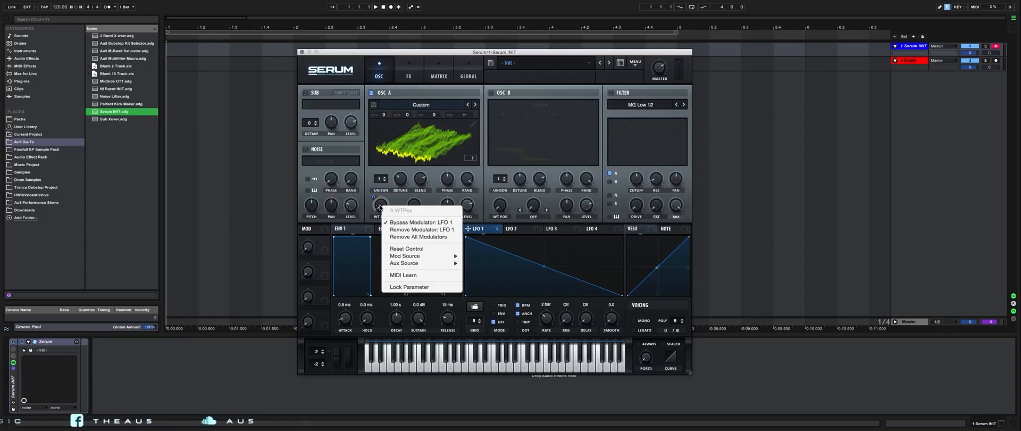
click(405, 223)
drag(468, 239, 544, 236)
drag(504, 269, 504, 255)
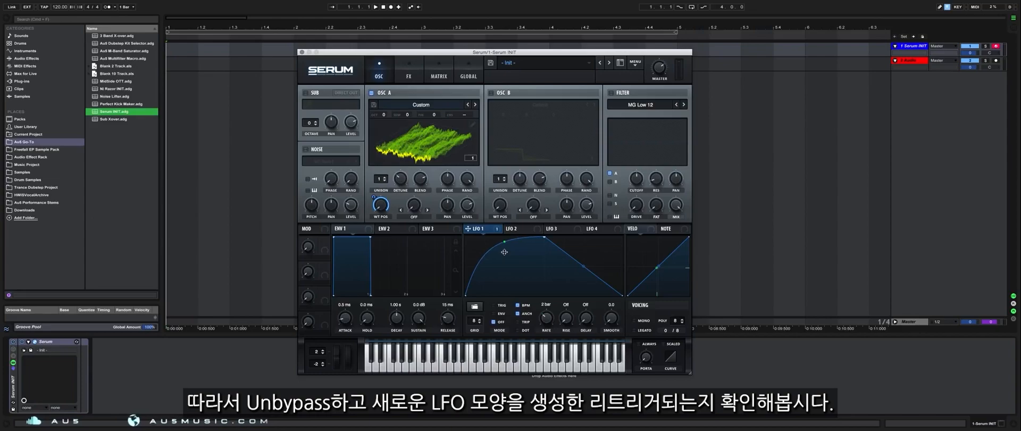
drag(584, 265, 586, 274)
Set LFO 1 to Trig mode and increase its rate.
click(494, 306)
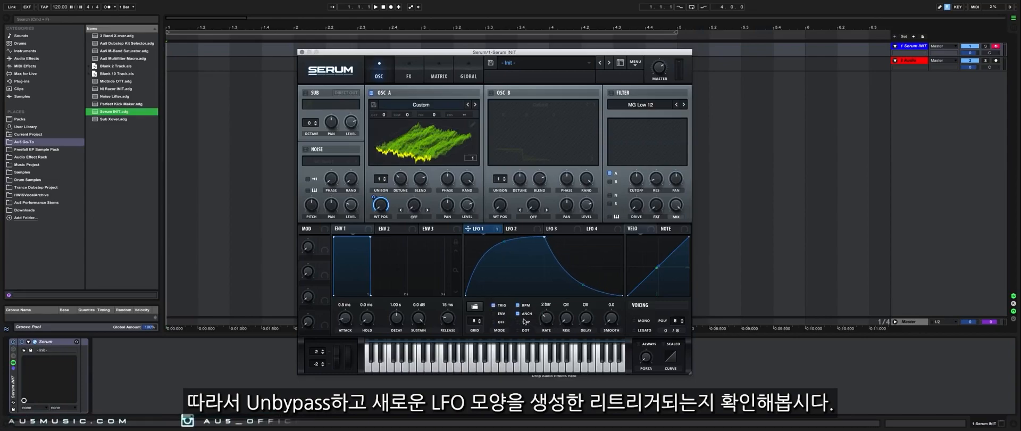
drag(550, 319, 554, 315)
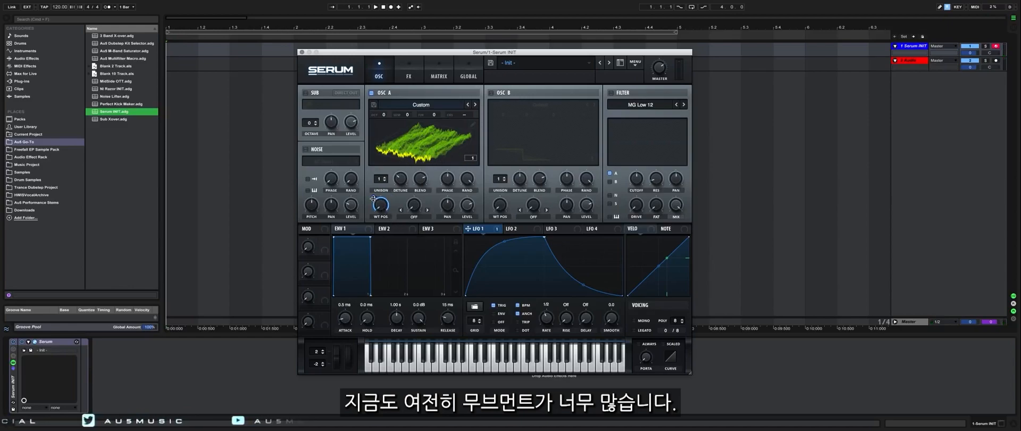
Reduce LFO 1's modulation depth on oscillator A's wavetable position to 26 and raise the base wavetable position.
drag(373, 199, 375, 234)
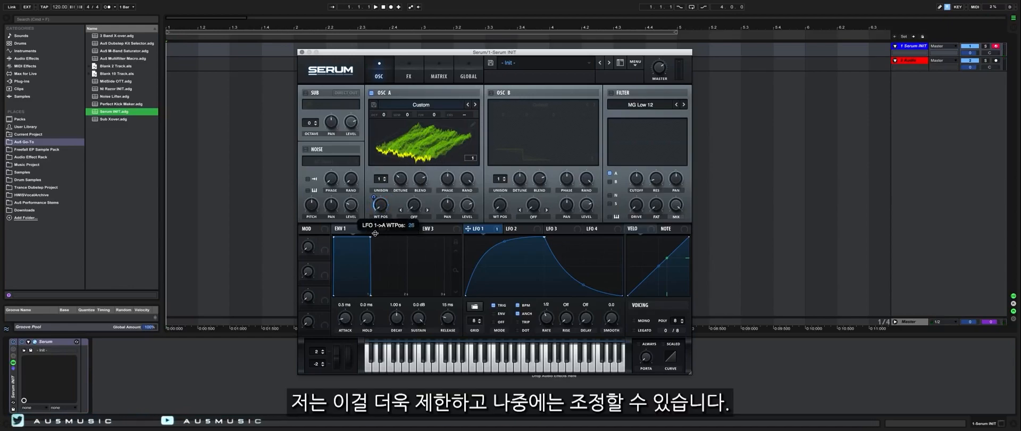
drag(380, 206, 384, 187)
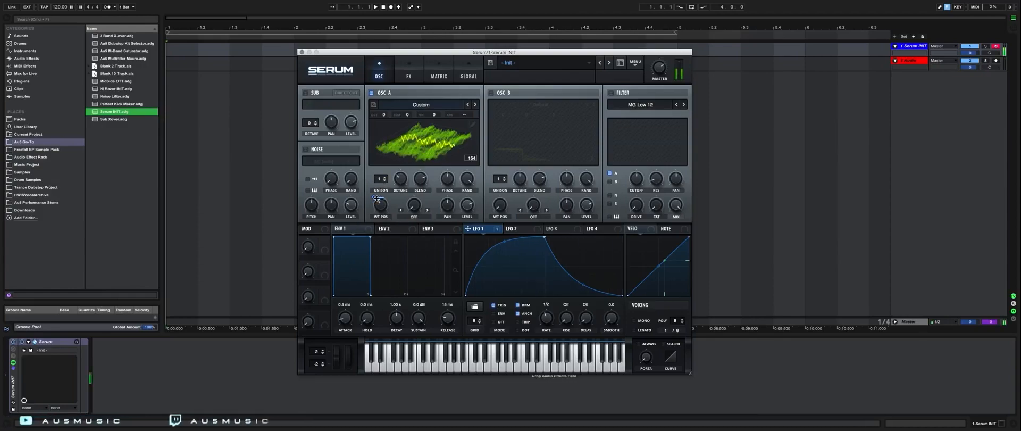
mouse_move(380, 206)
mouse_down()
mouse_move(379, 193)
mouse_move(377, 236)
mouse_move(381, 195)
mouse_up()
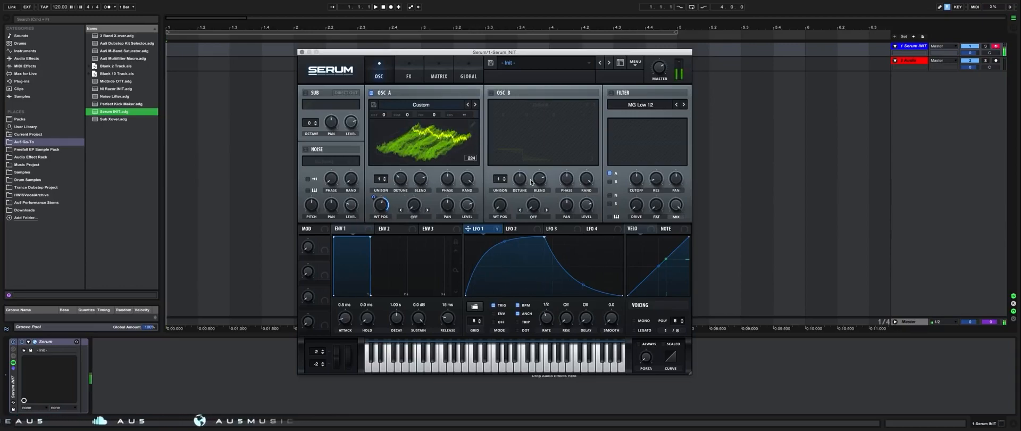
Enable the filter on oscillator A, set its type to High 24, and raise its resonance.
click(612, 94)
click(646, 106)
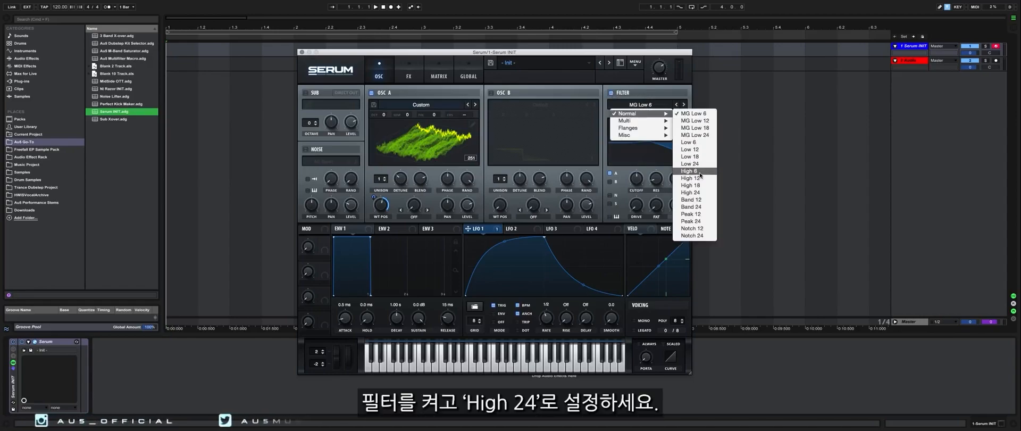
key(Escape)
drag(659, 180, 666, 162)
Modulate the High 24 filter's cutoff with LFO 1, limiting the sweep to about a quarter of the range, and fine-tune the resonance.
drag(468, 229, 631, 187)
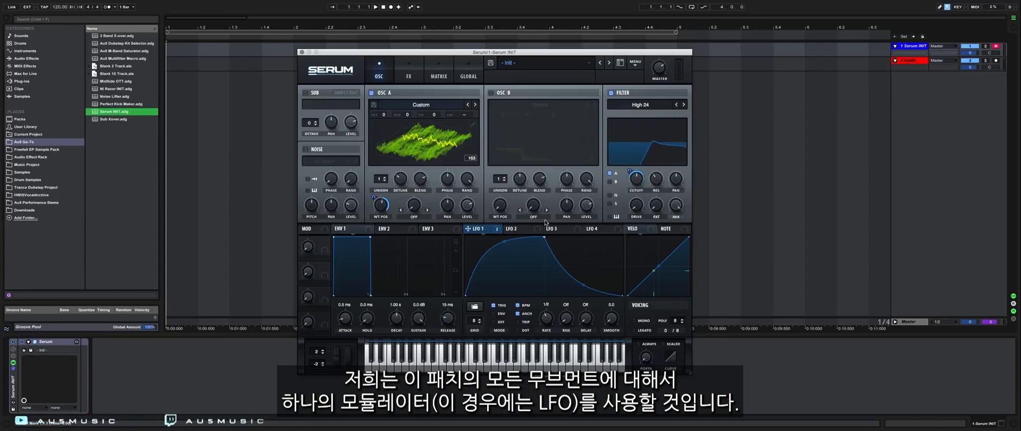
mouse_move(634, 189)
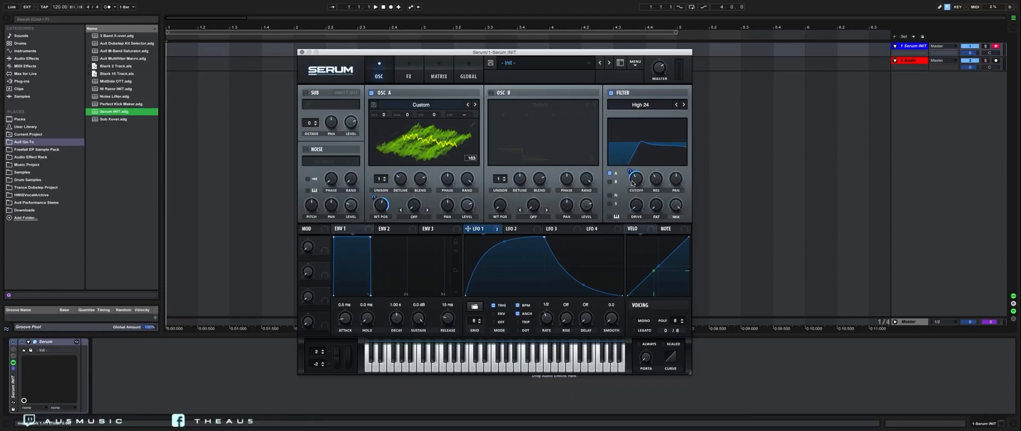
mouse_move(628, 170)
drag(628, 170, 629, 173)
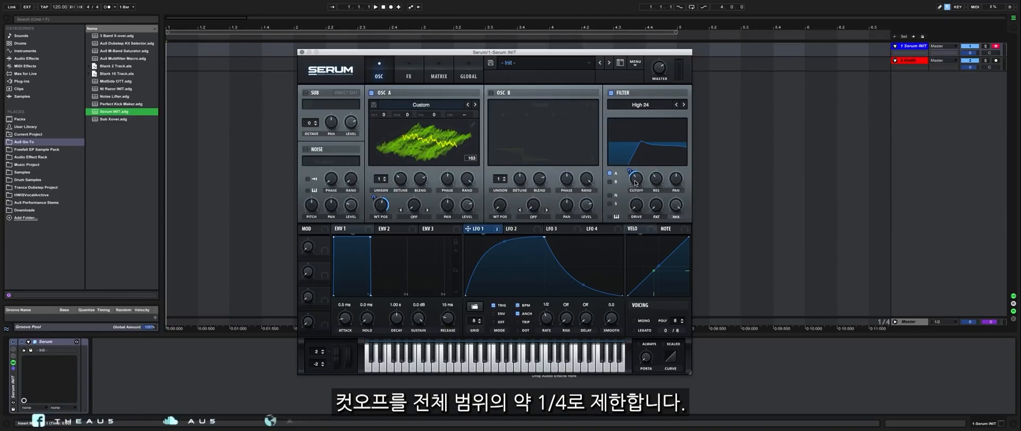
mouse_move(637, 185)
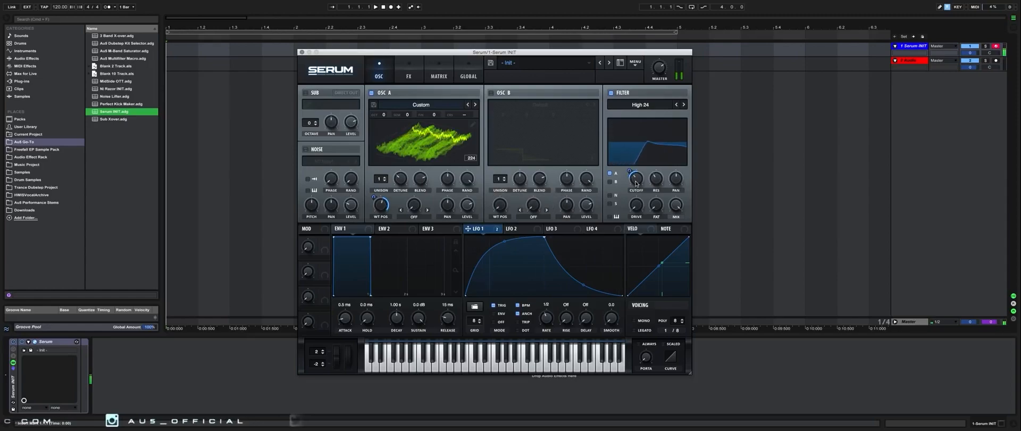
mouse_move(660, 172)
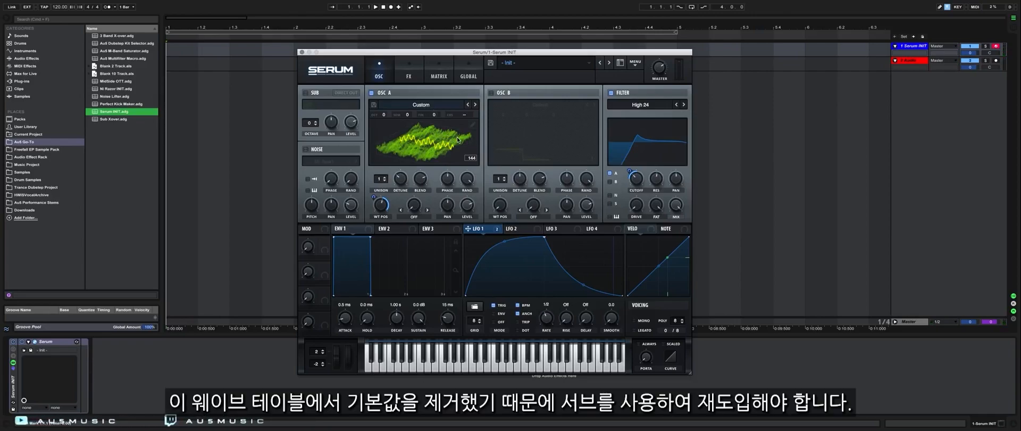
Enable the sub oscillator and route it through Direct Out.
click(306, 93)
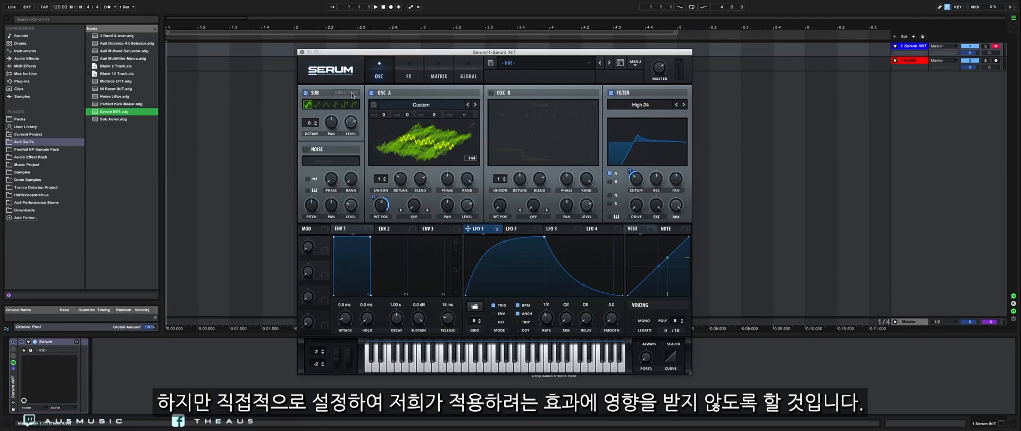
click(351, 93)
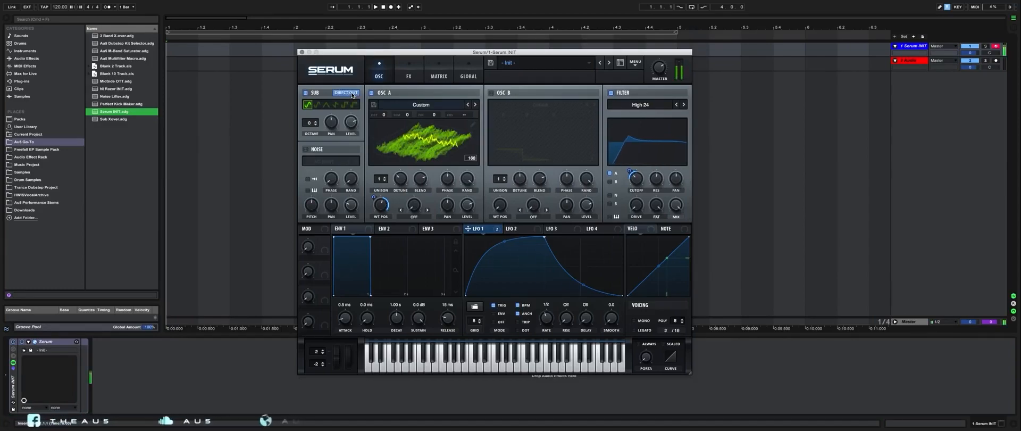
Enable the EQ effect and move it to the start of the effects chain.
click(409, 74)
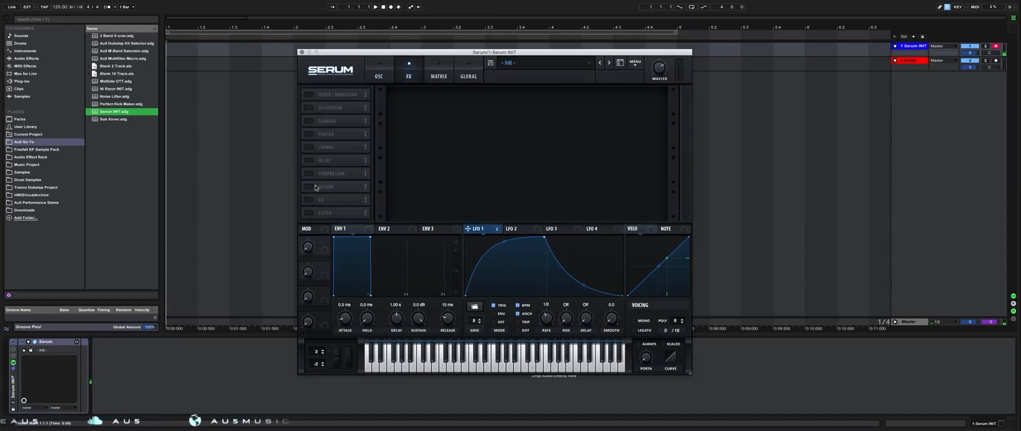
click(308, 200)
drag(366, 202, 365, 94)
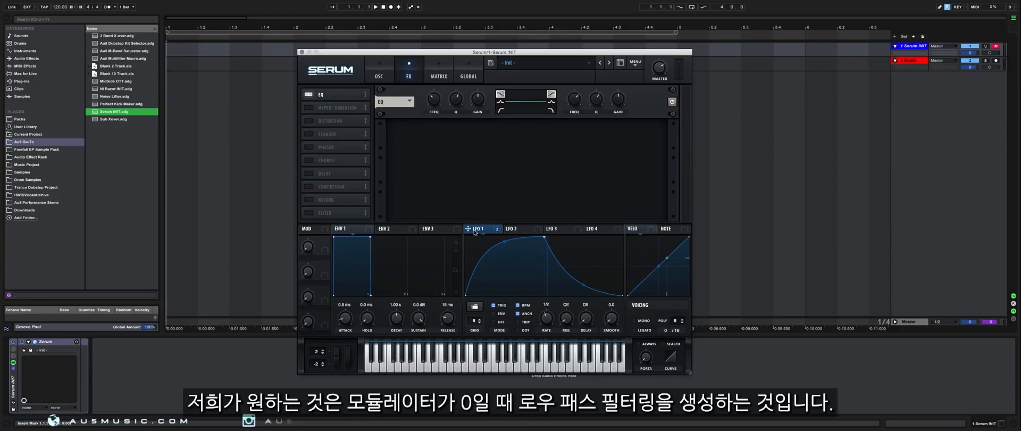
Make the EQ's high band a low-pass filter with reduced Q, and modulate its frequency with LFO 1.
drag(468, 230, 570, 41)
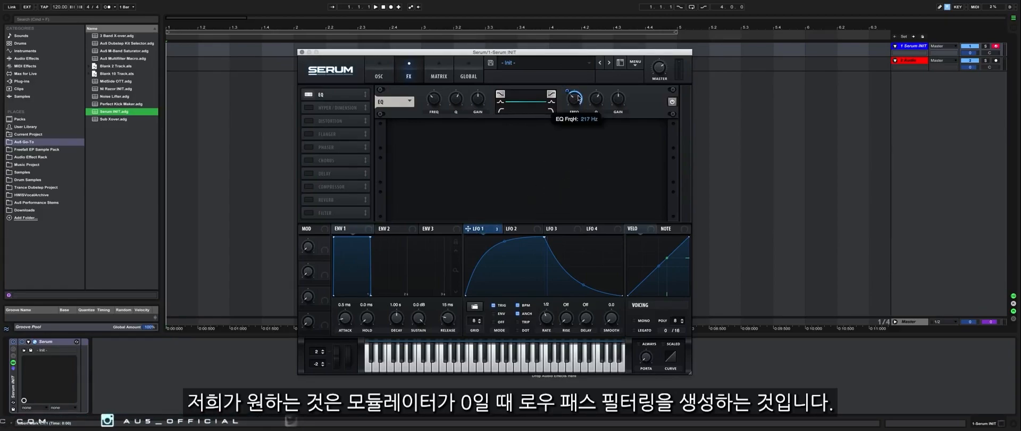
click(552, 110)
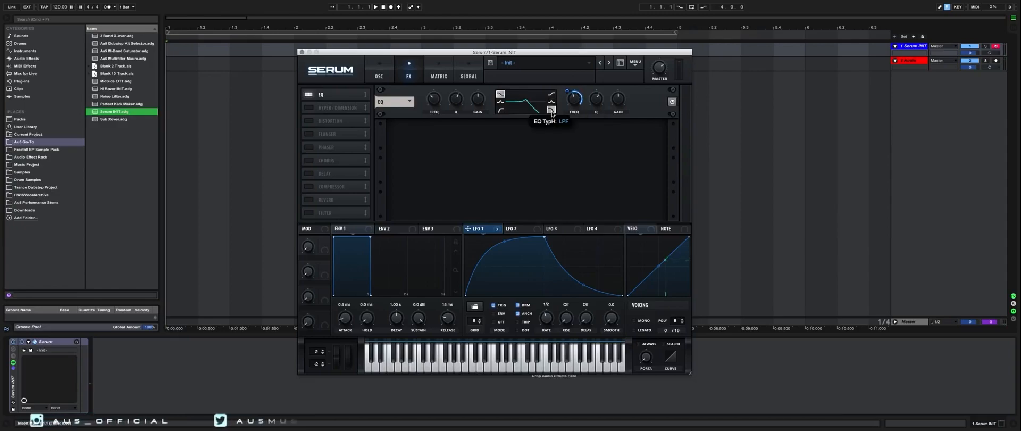
drag(598, 100, 597, 114)
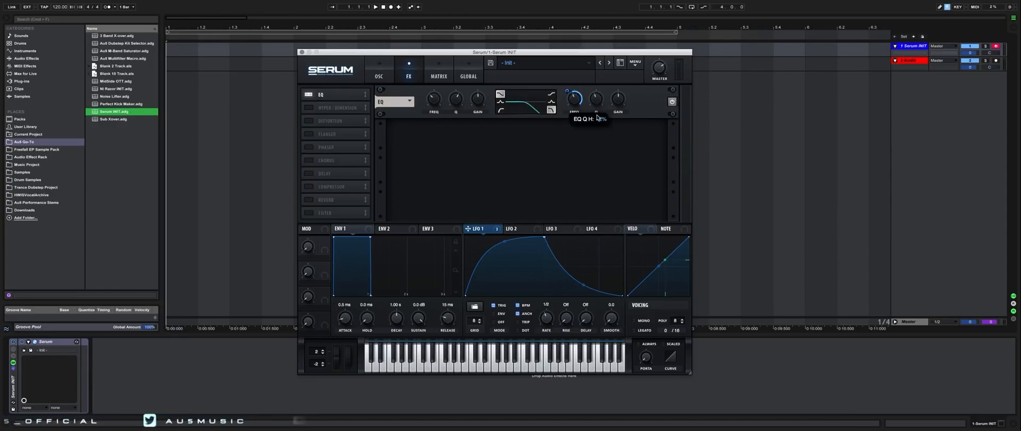
drag(574, 103, 574, 103)
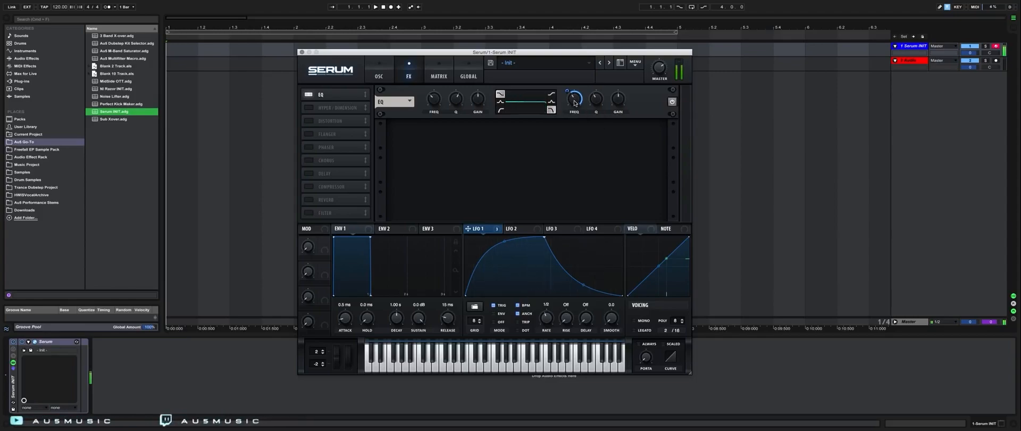
Make the EQ's low band a boosted peak with Q at 48%, and modulate its frequency with LFO 1.
drag(478, 101, 480, 89)
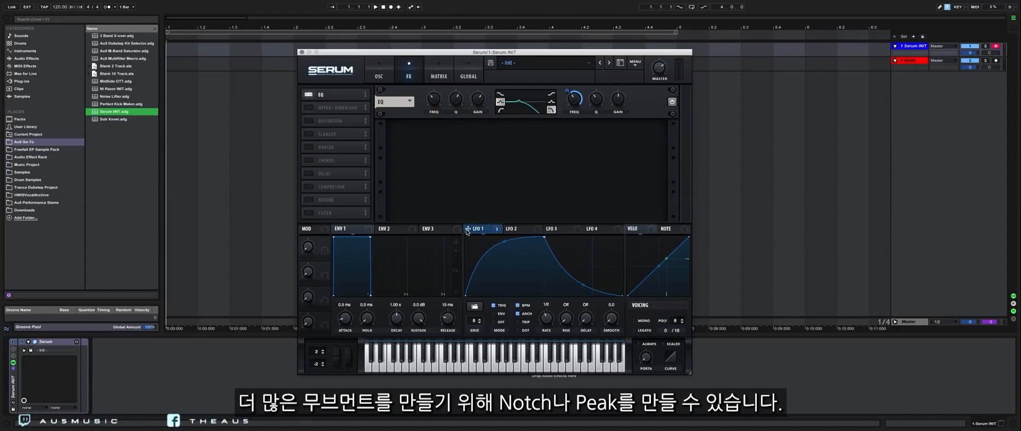
drag(467, 230, 434, 99)
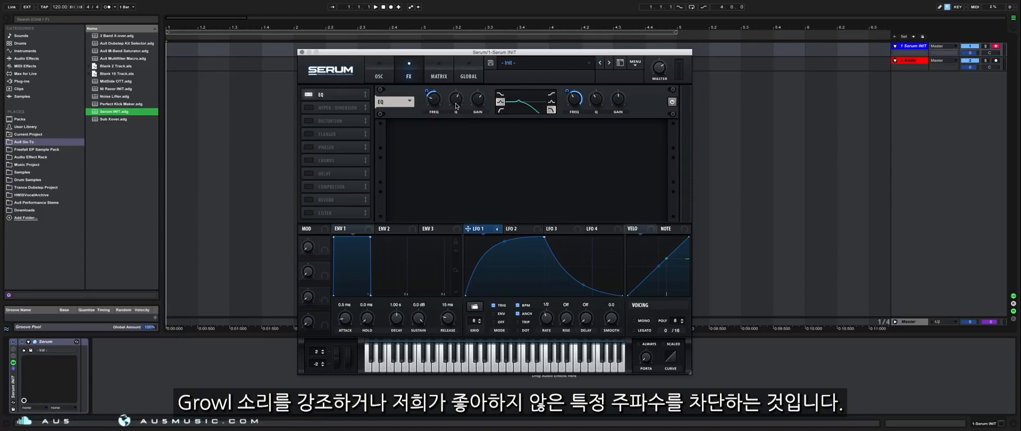
drag(428, 95, 427, 89)
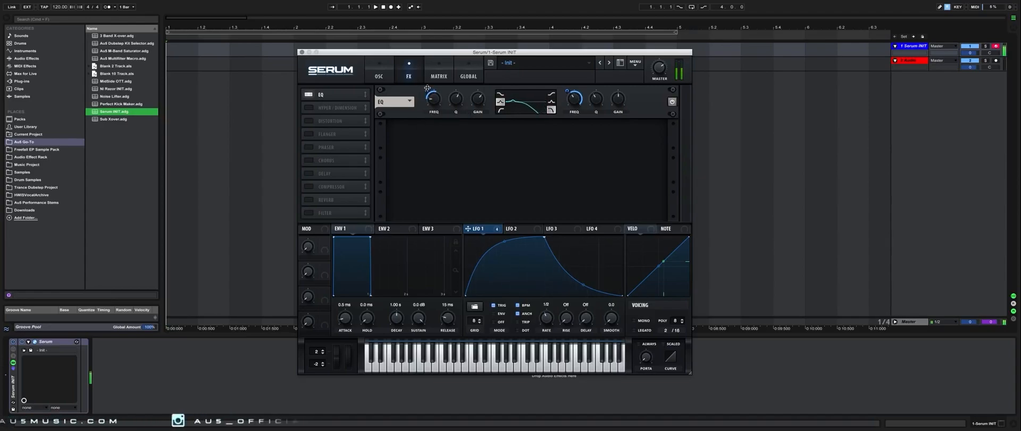
mouse_move(455, 114)
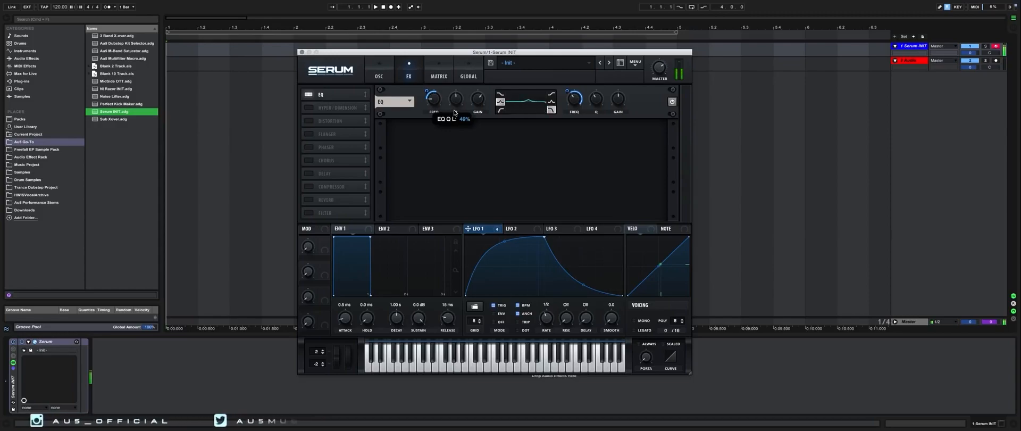
Enable Hyper/Dimension with the Dimension mix at 68%, and enable the compressor in multiband mode.
click(309, 108)
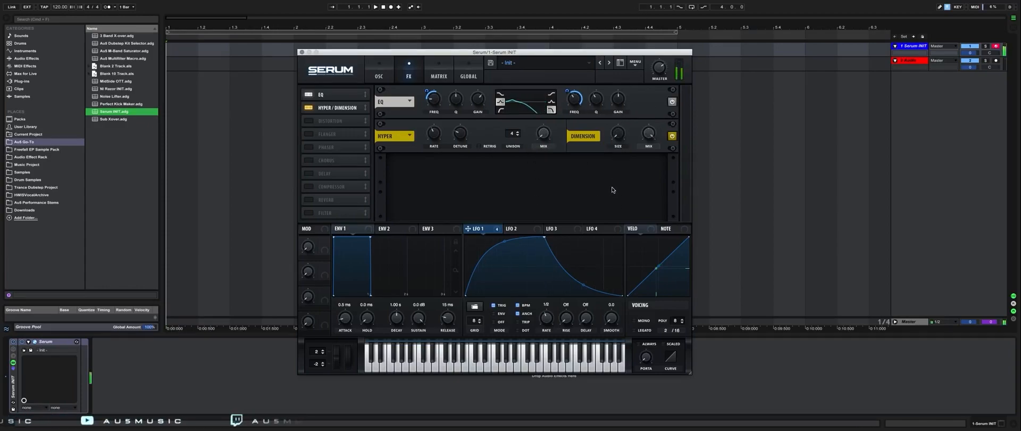
drag(648, 178, 648, 166)
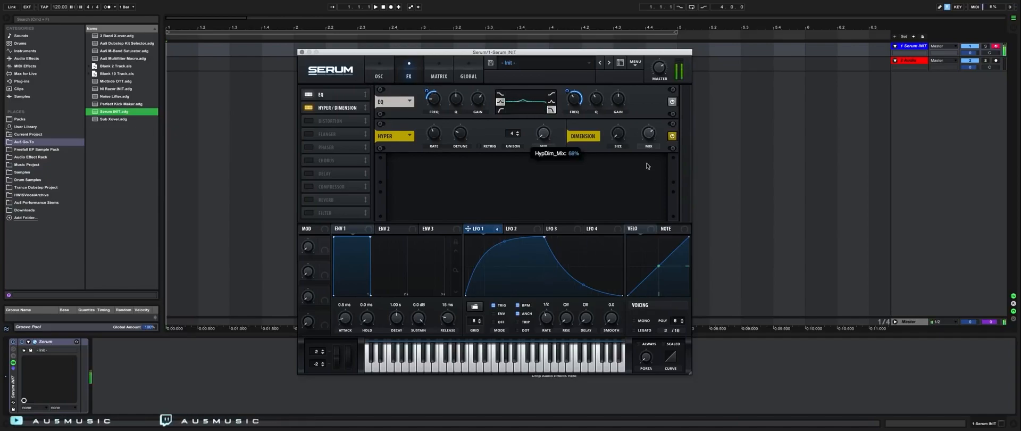
click(308, 186)
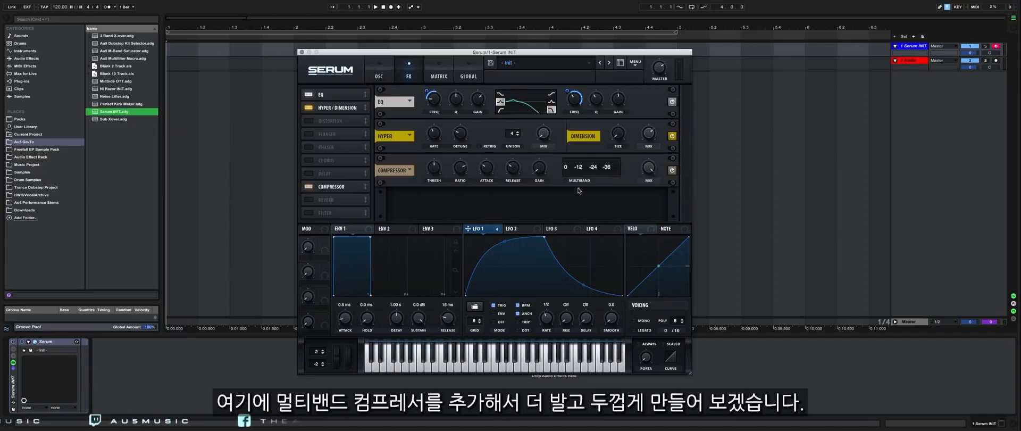
click(566, 181)
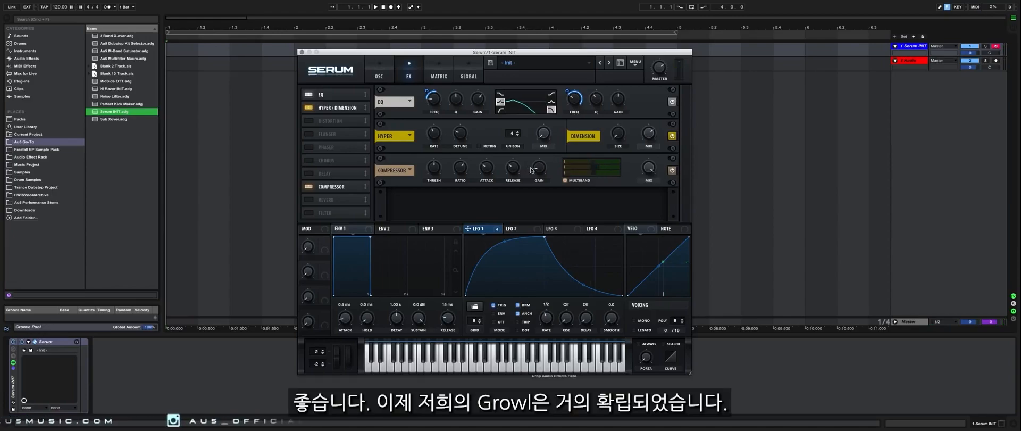
Enable the effects filter, place it directly after Hyper/Dimension, and set its type to the flanger Flg +.
click(308, 213)
drag(366, 214, 366, 121)
click(447, 171)
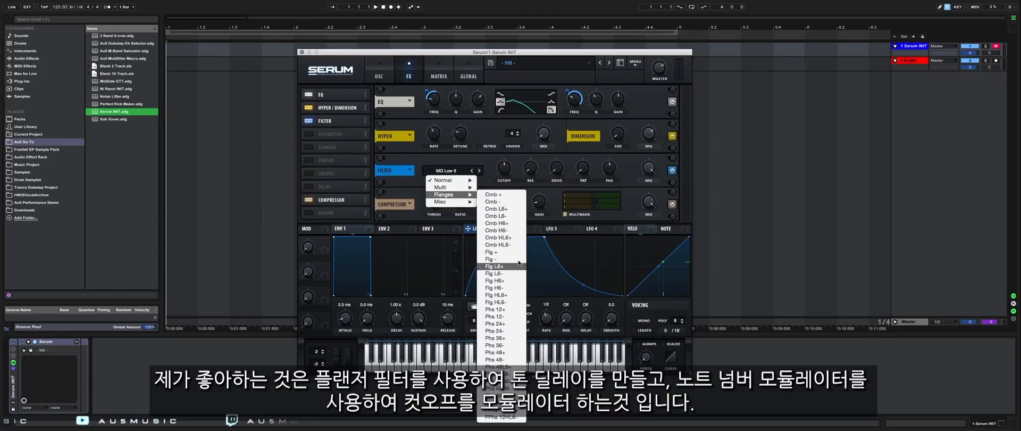
click(520, 254)
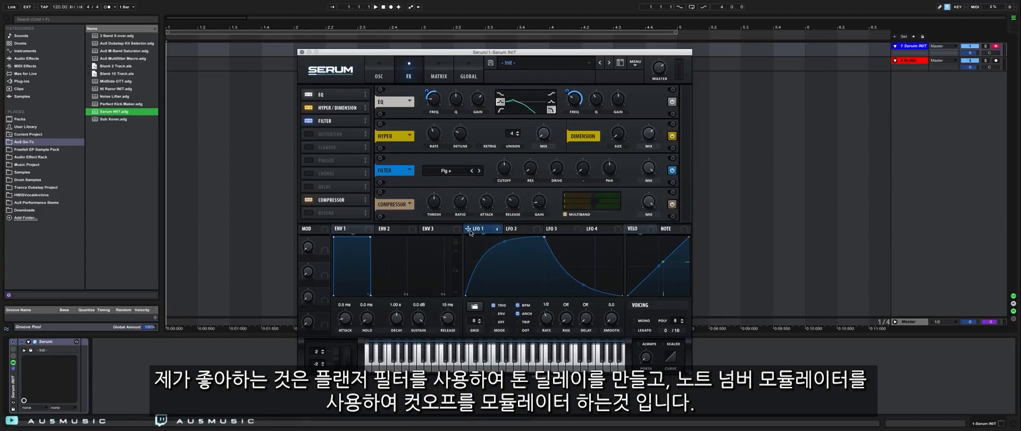
Modulate the flanger filter's cutoff with the Note source, and raise the filter's resonance.
click(668, 231)
drag(663, 231, 505, 168)
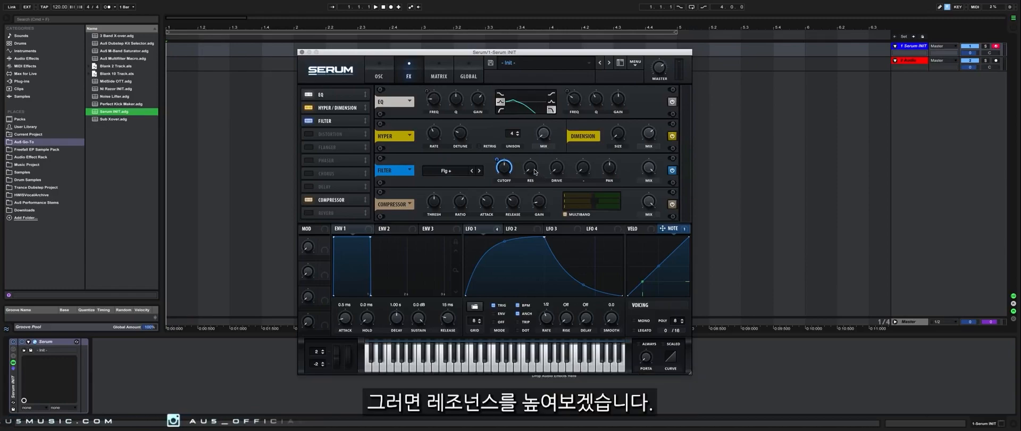
drag(536, 172, 537, 123)
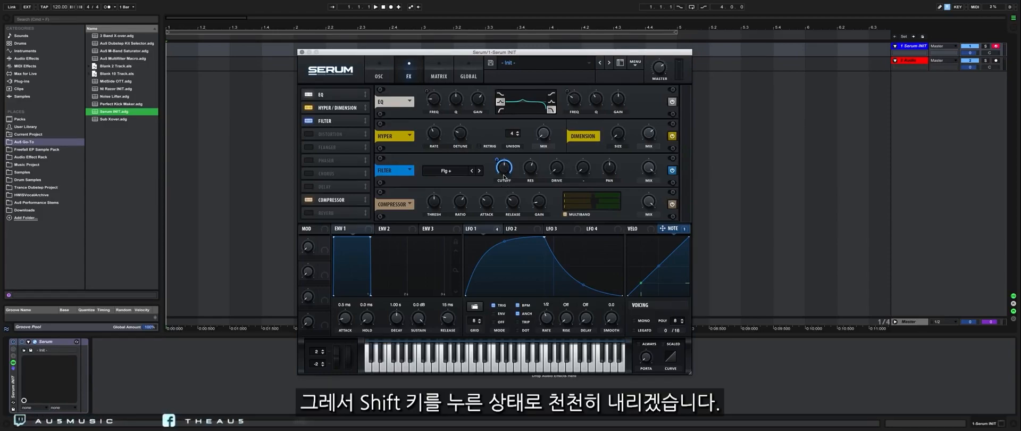
mouse_move(504, 168)
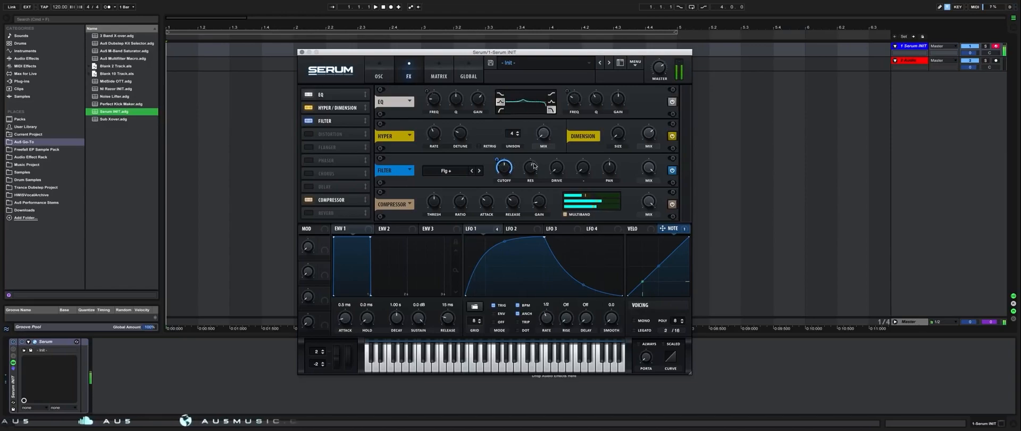
Rebalance the flanger filter's resonance and lower its mix, and boost the multiband compressor's high band.
drag(543, 150, 531, 174)
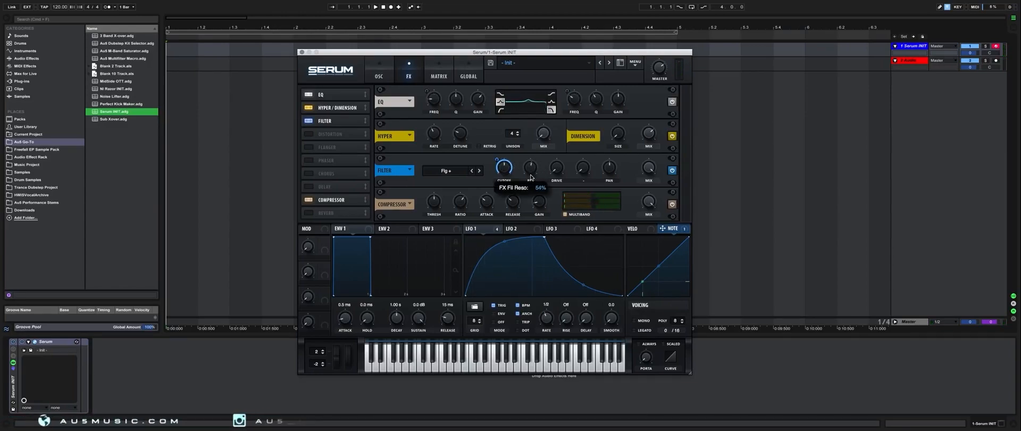
drag(650, 171, 654, 215)
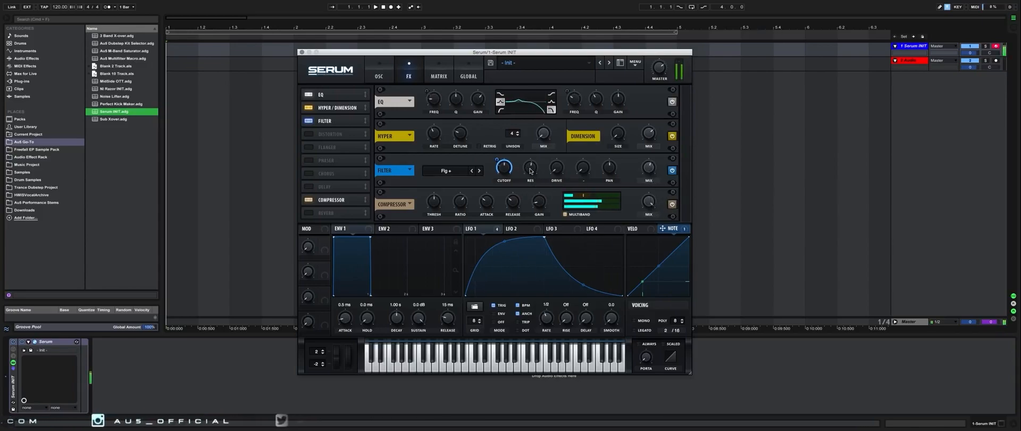
drag(531, 171, 531, 165)
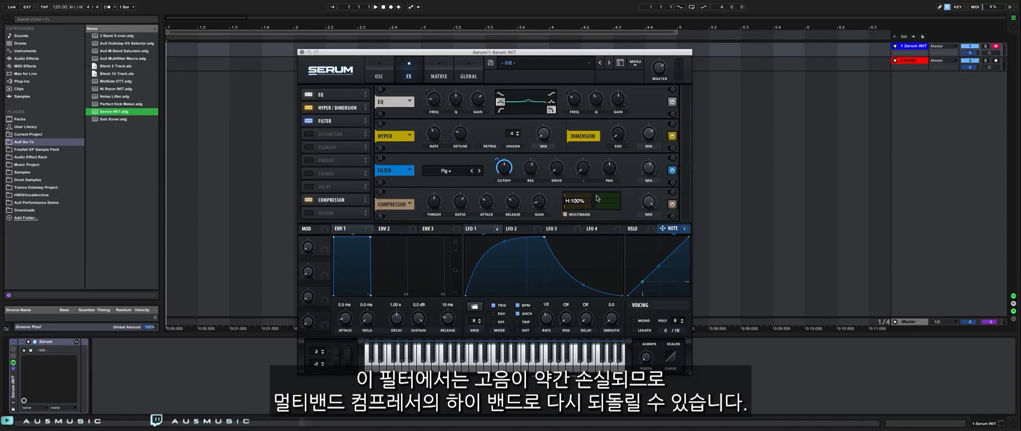
drag(598, 199, 603, 198)
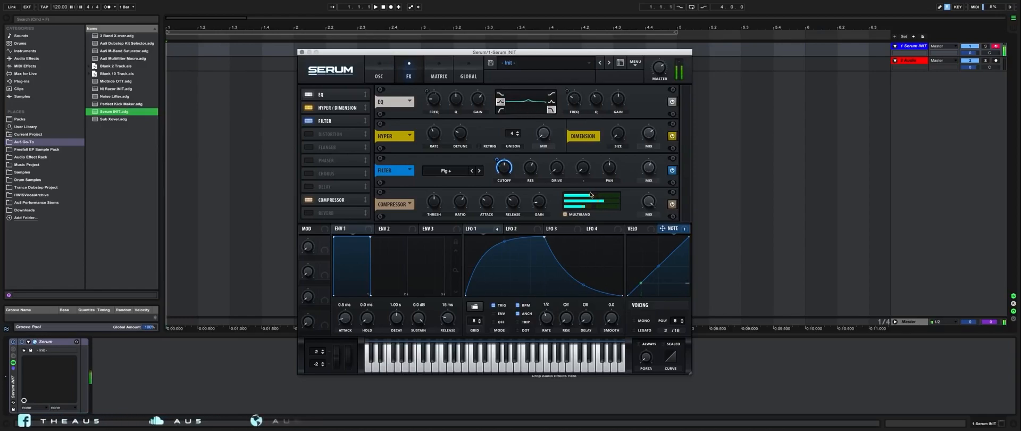
Enable the chorus with 0% feedback and adjust its mix, and modulate its first delay with LFO 1 at a depth of 32.
click(309, 173)
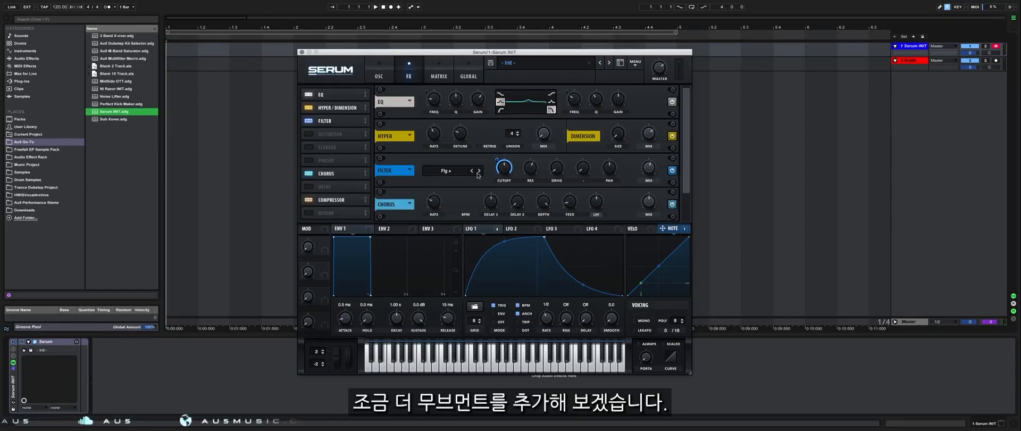
drag(688, 179, 685, 211)
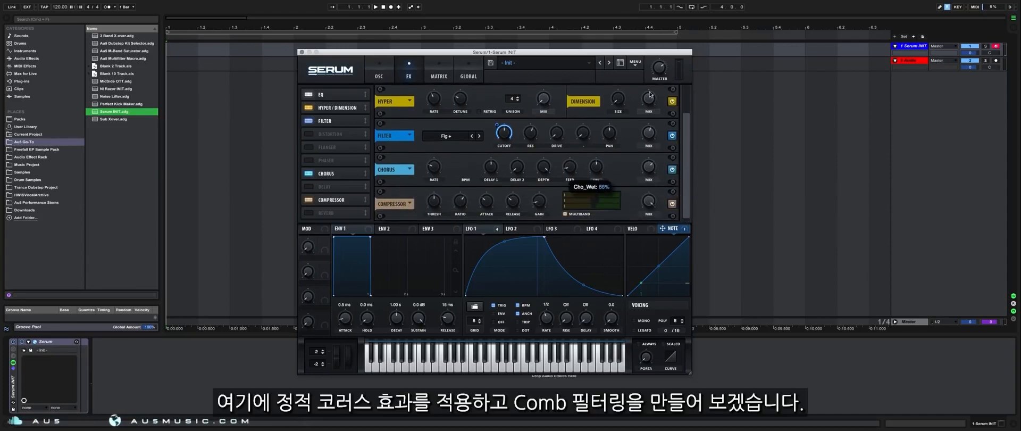
mouse_move(569, 172)
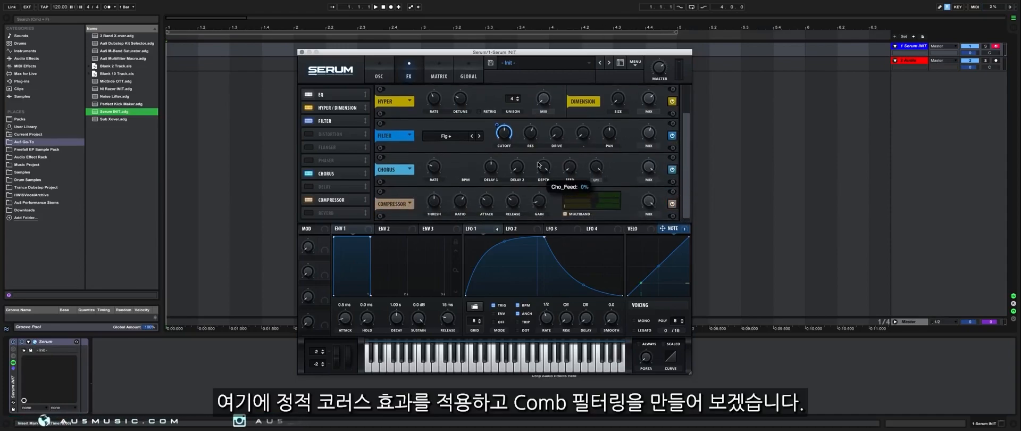
drag(472, 228, 481, 187)
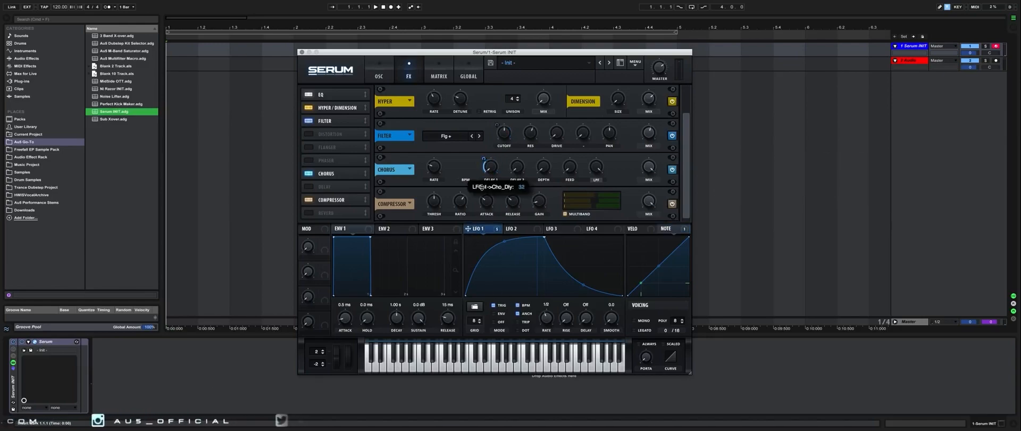
Set the chorus's second delay to 0.1 ms and LFO 1's modulation depth on its first delay to about 13.
mouse_move(517, 163)
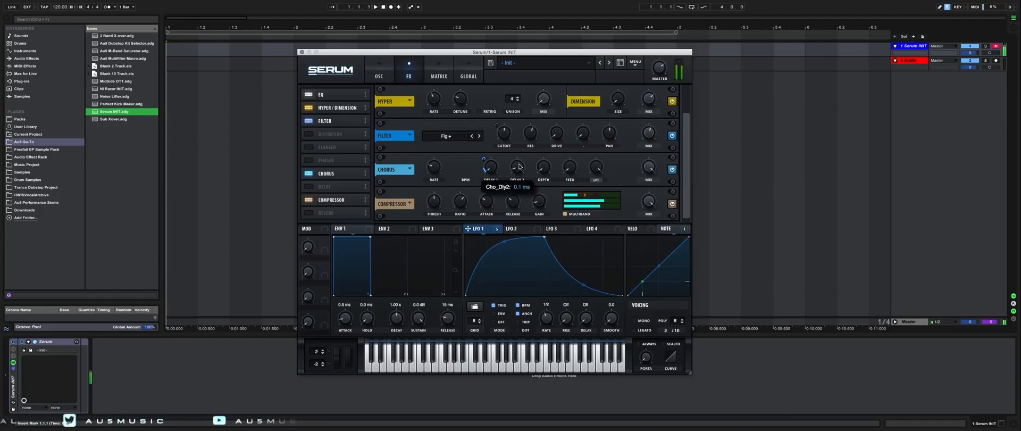
scroll(520, 163, up, 1)
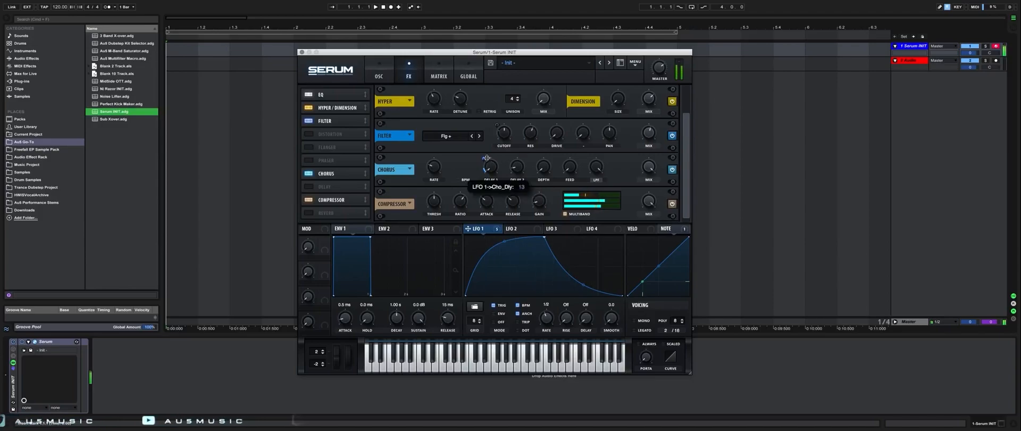
scroll(520, 163, up, 1)
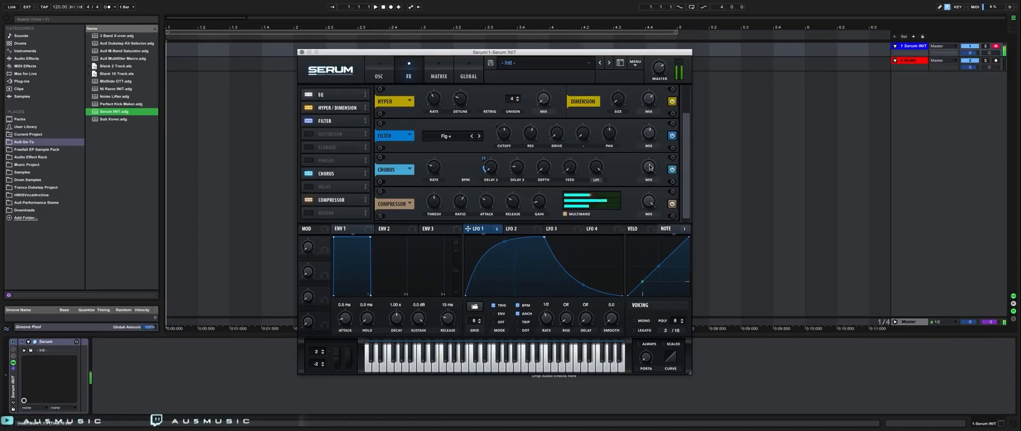
scroll(650, 167, up, 3)
Enable the phaser with 0% feedback, modulate its frequency with LFO 1, and lower its mix to about 81%.
click(309, 160)
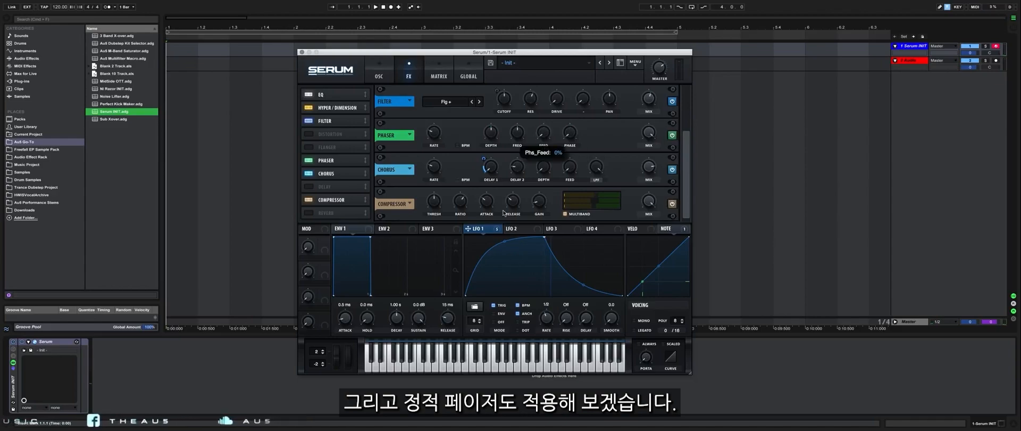
drag(468, 228, 517, 132)
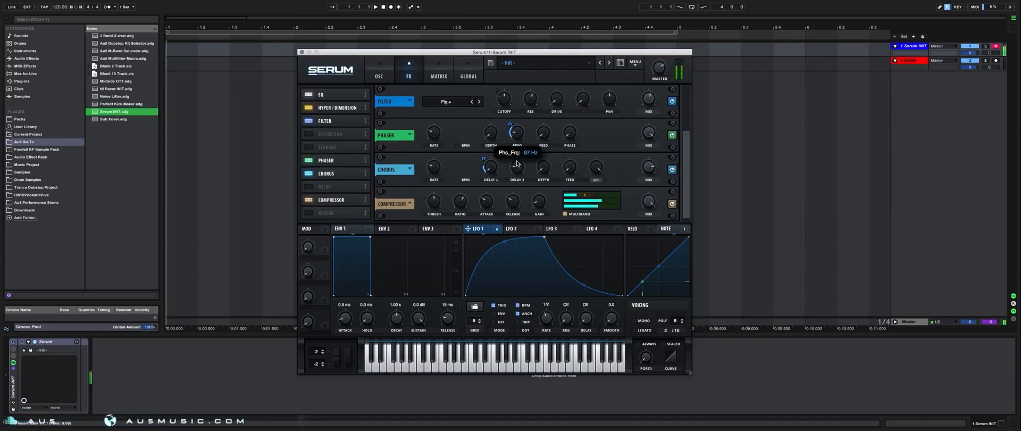
drag(546, 319, 547, 318)
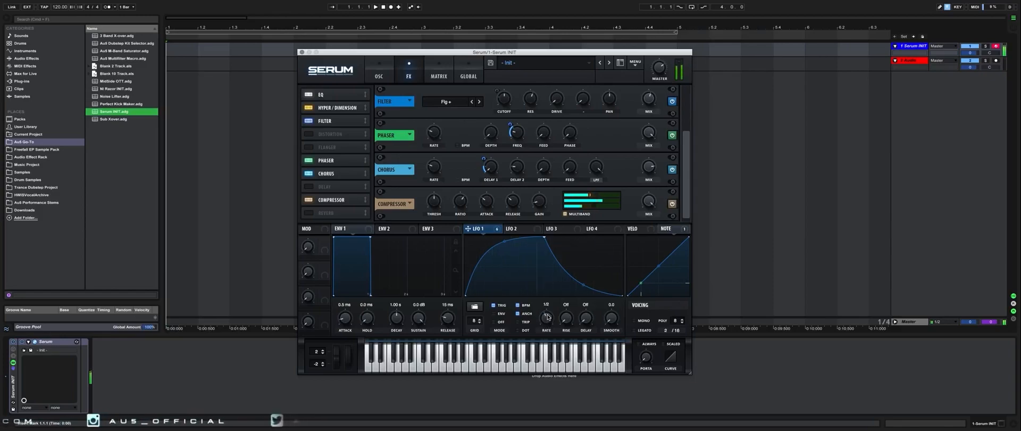
click(649, 133)
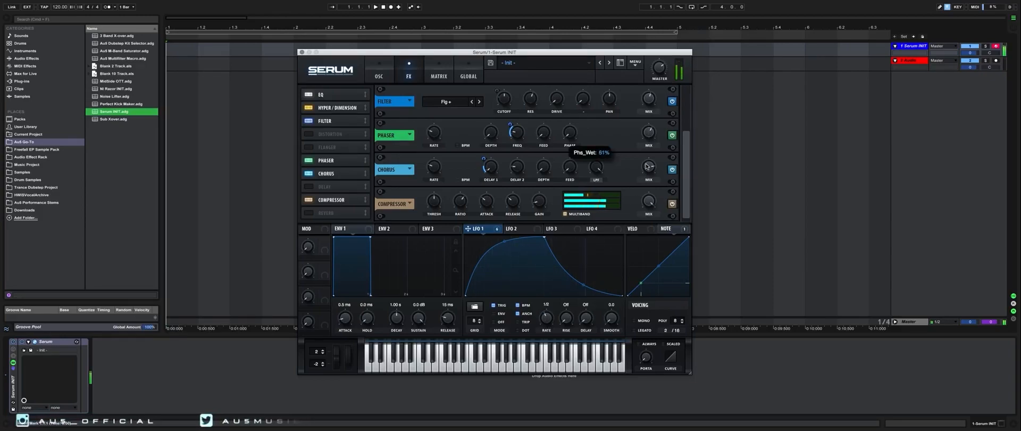
Adjust LFO 1's modulation of OSC A's wavetable position, and reshape LFO 1 with an earlier peak and a long, outward-curved decay.
click(380, 73)
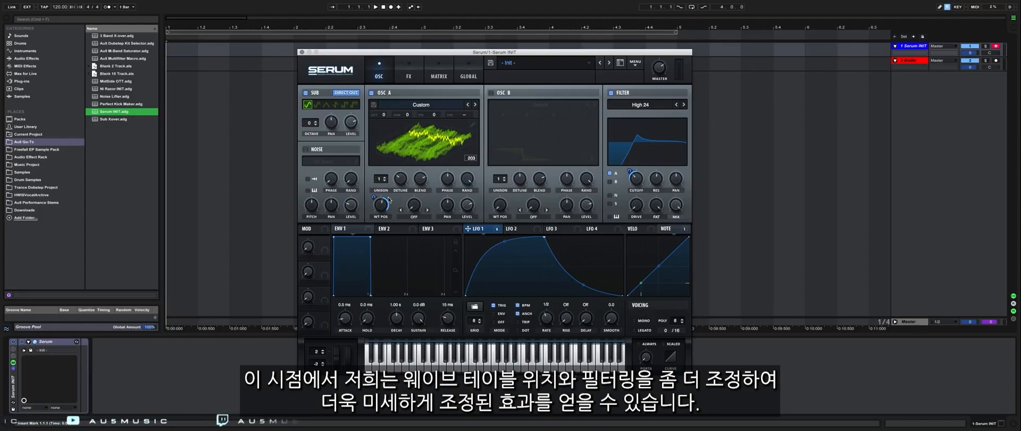
drag(380, 209, 376, 181)
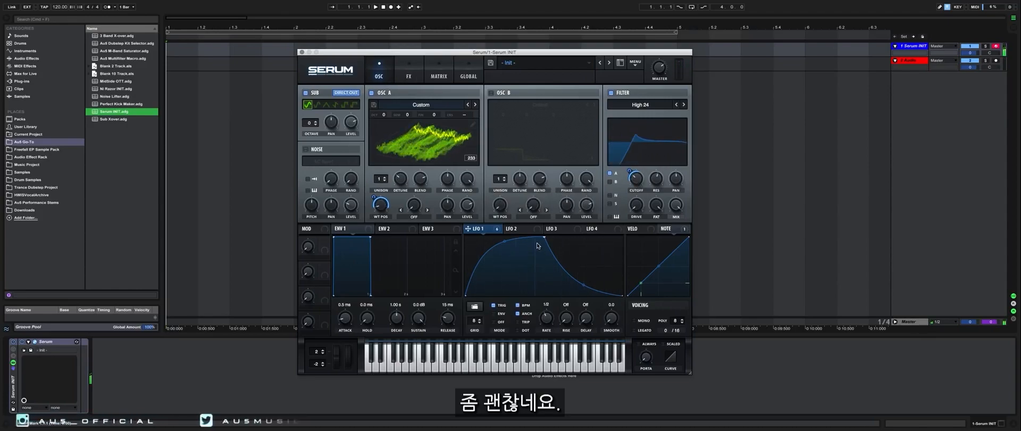
drag(600, 294, 622, 295)
drag(544, 262, 491, 223)
drag(557, 239, 556, 251)
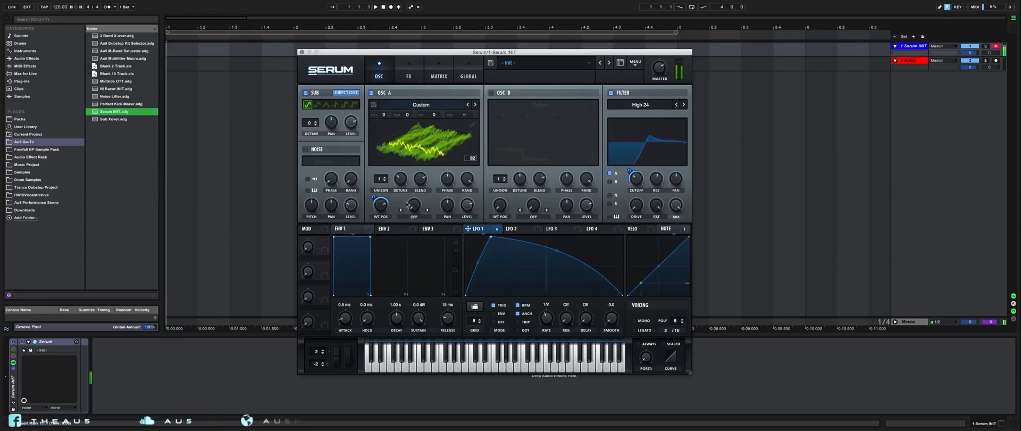
Set OSC A's warp mode to Bend + and modulate the warp amount with LFO 1.
click(414, 217)
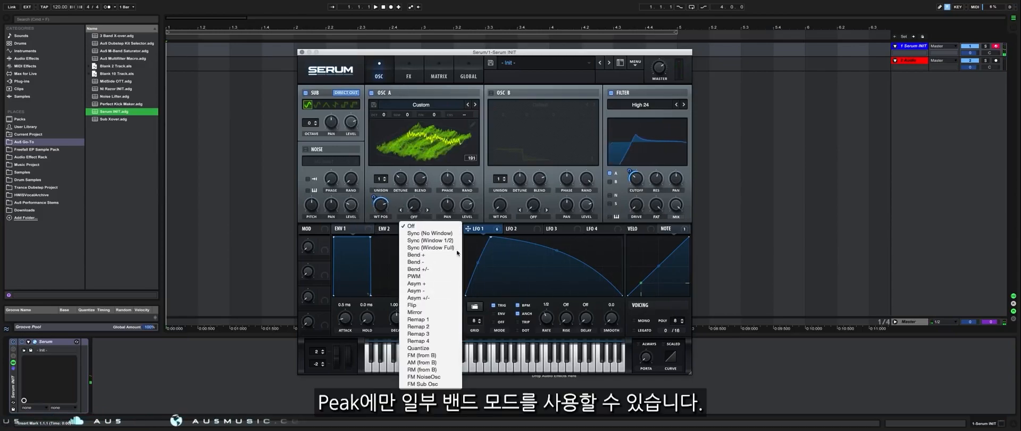
click(470, 237)
drag(468, 228, 412, 209)
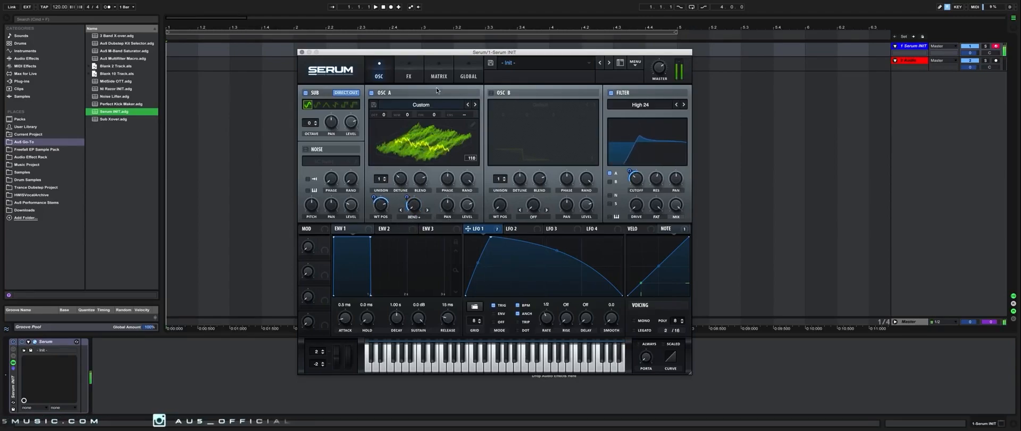
Bend the modulation matrix curve of the LFO 1 to A Warp routing steeply negative, and audition the bass at different LFO 1 rates.
click(445, 77)
drag(686, 121, 687, 137)
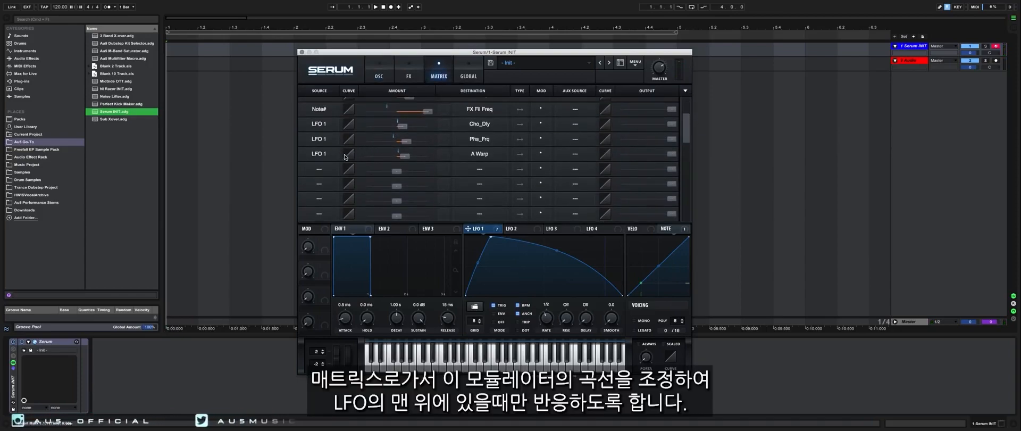
drag(347, 158, 349, 162)
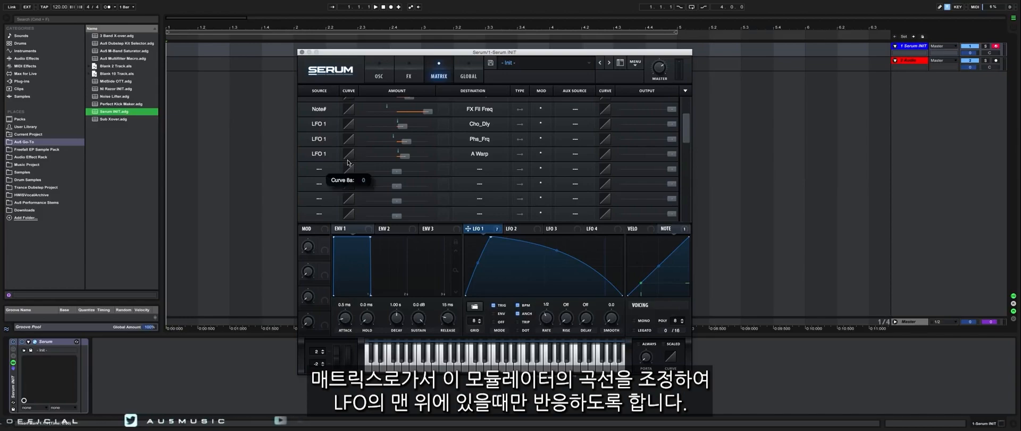
drag(364, 193, 366, 195)
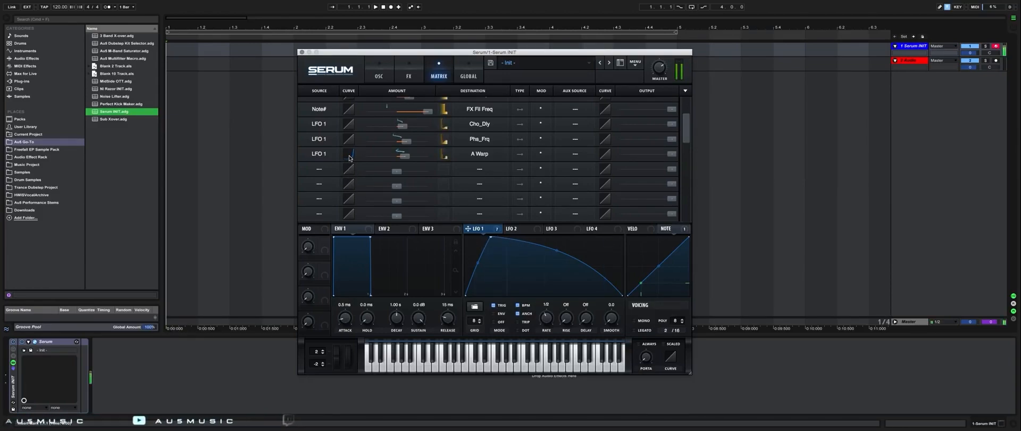
drag(350, 159, 352, 172)
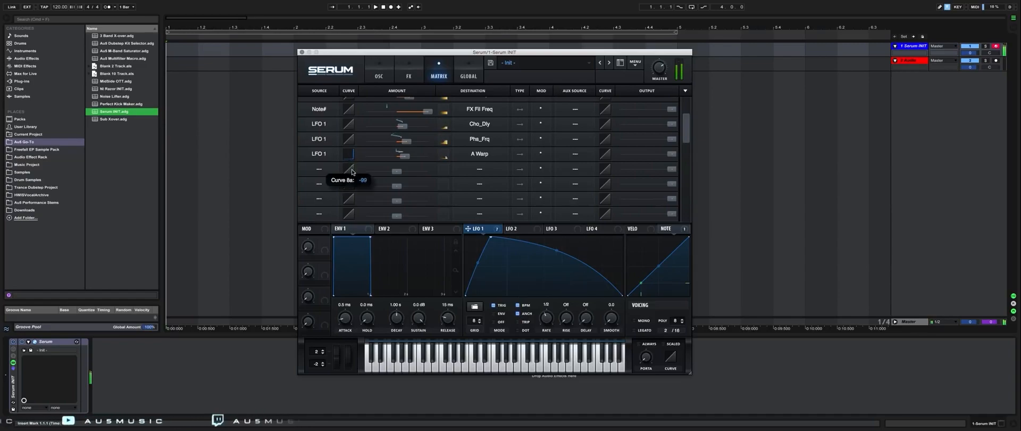
click(378, 74)
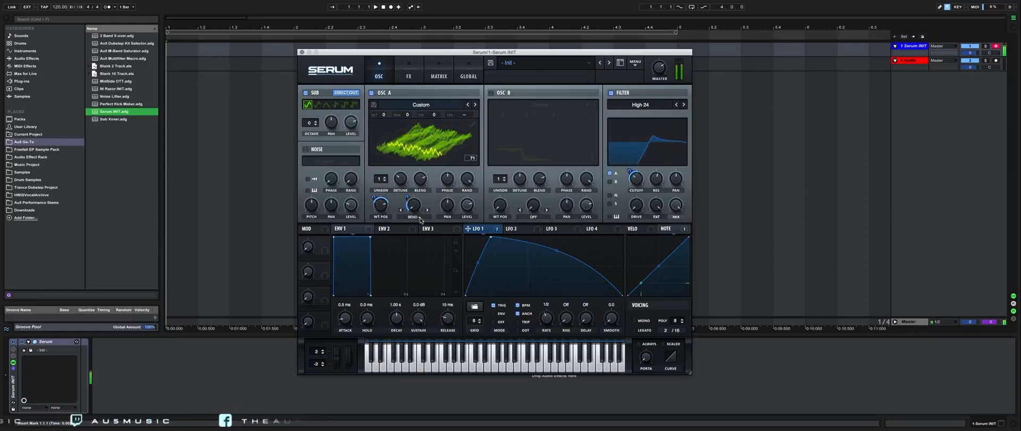
drag(548, 317, 548, 316)
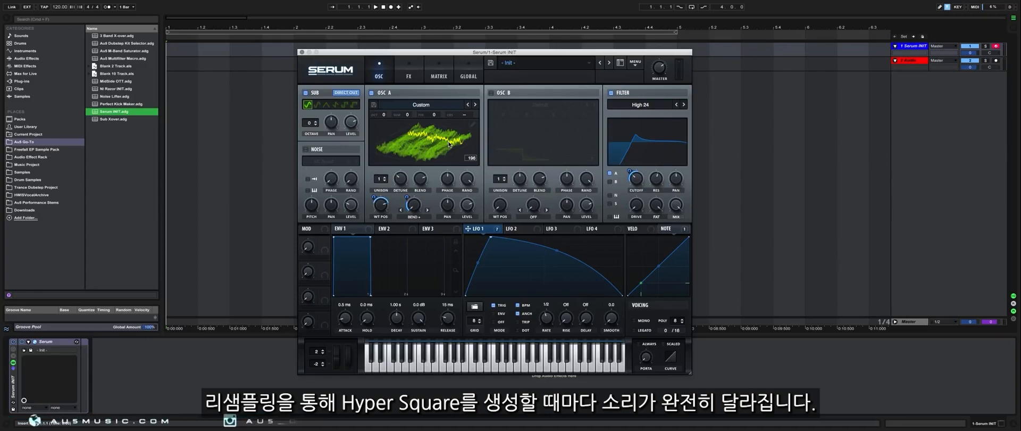
Enable the distortion at the end of the effects chain, after the compressor, and set its type to X-Shaper.
click(408, 74)
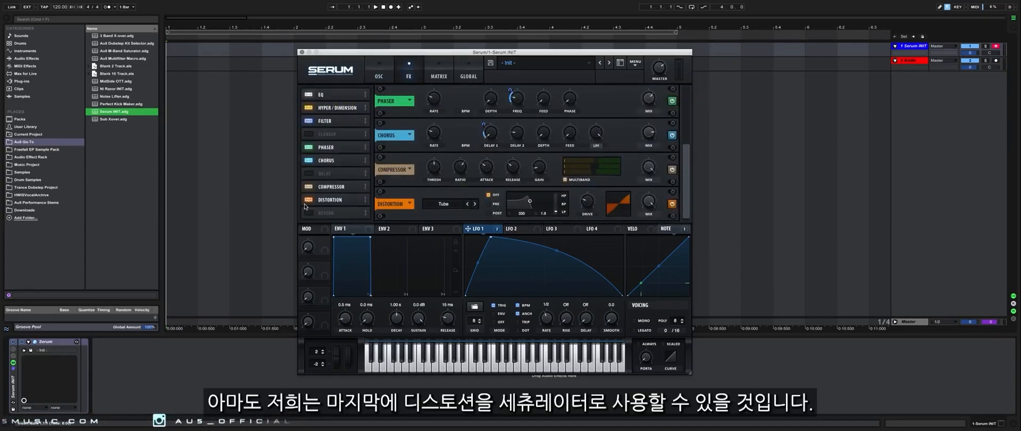
mouse_move(591, 203)
drag(595, 191, 597, 168)
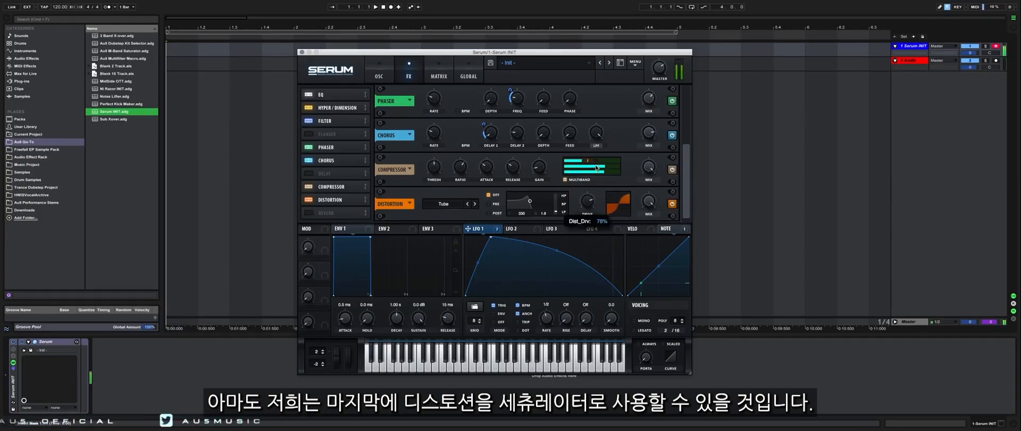
click(446, 204)
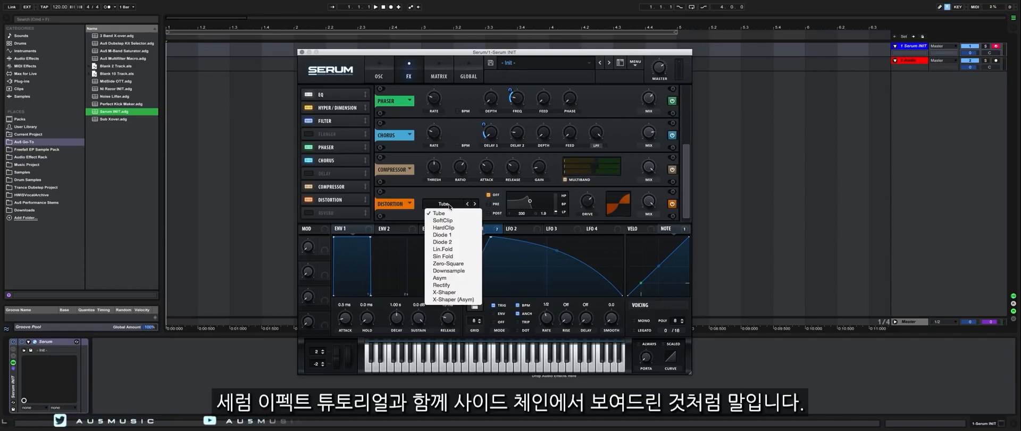
click(463, 293)
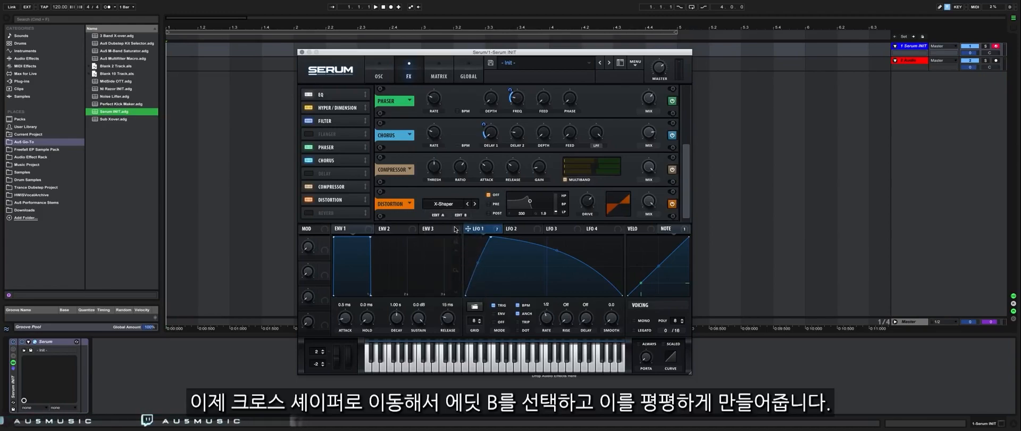
Flatten the X-Shaper's curve B to zero, and sweep the distortion drive between 0% and 100%.
click(460, 215)
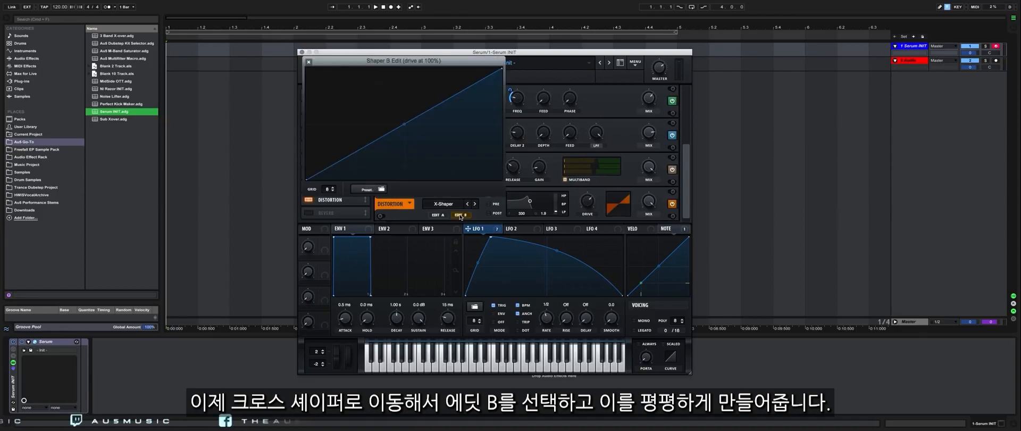
drag(501, 69, 529, 252)
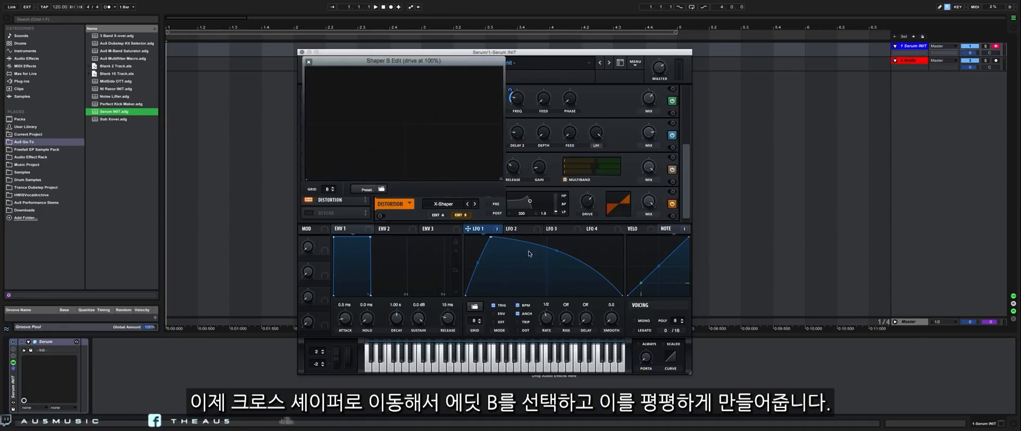
click(309, 61)
drag(587, 201, 585, 318)
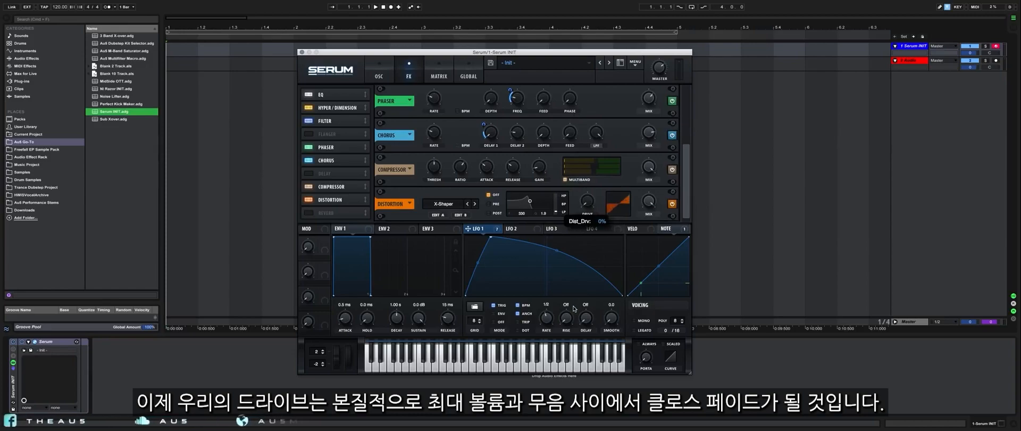
drag(568, 296, 556, 98)
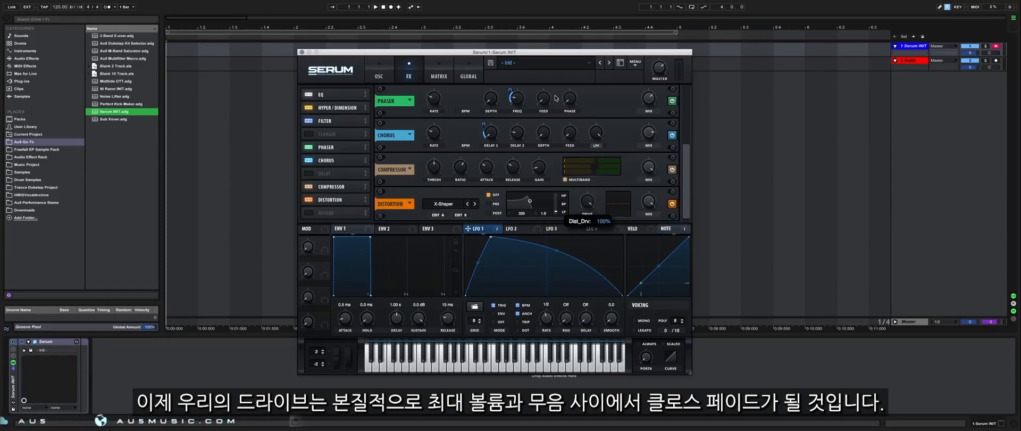
Modulate the distortion drive with LFO 2 in Trig mode at a 1/16 rate, and curve both of its slopes outward into an arch.
click(519, 228)
drag(522, 231, 584, 201)
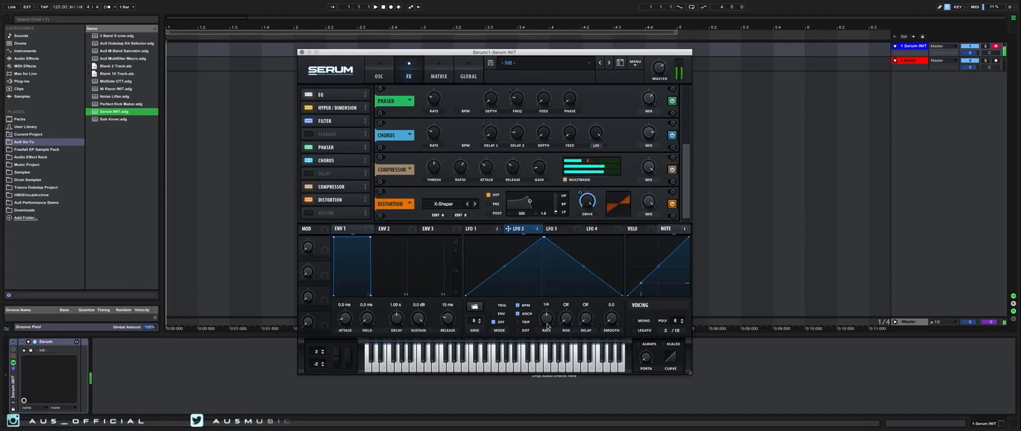
click(494, 305)
drag(546, 318, 558, 308)
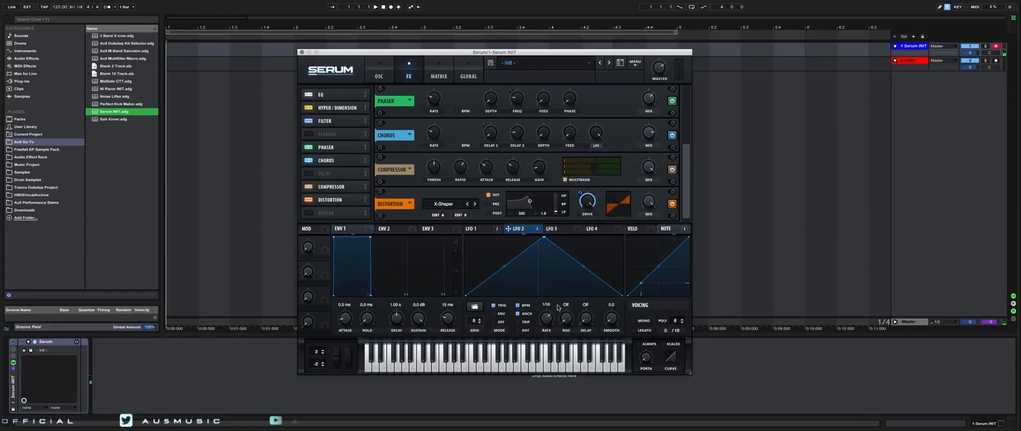
drag(503, 271, 506, 259)
drag(577, 266, 584, 255)
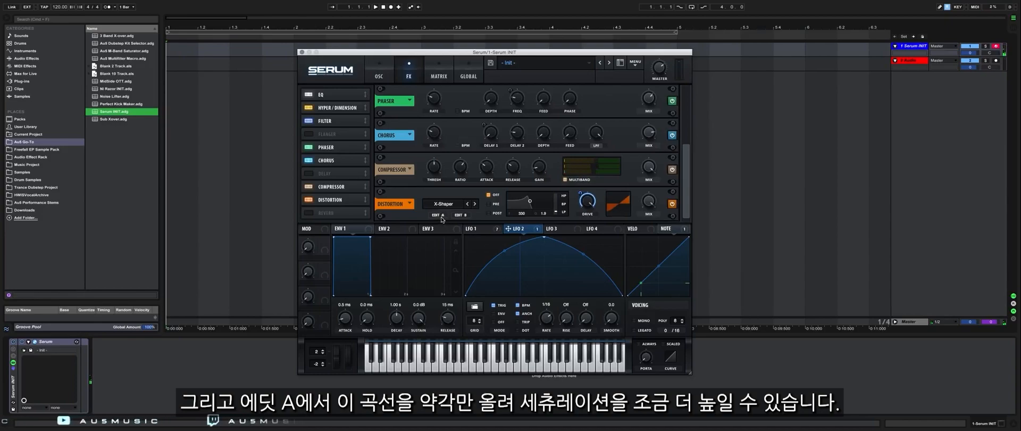
Bow the X-Shaper's curve A slightly upward to add saturation.
click(438, 215)
drag(405, 124, 404, 120)
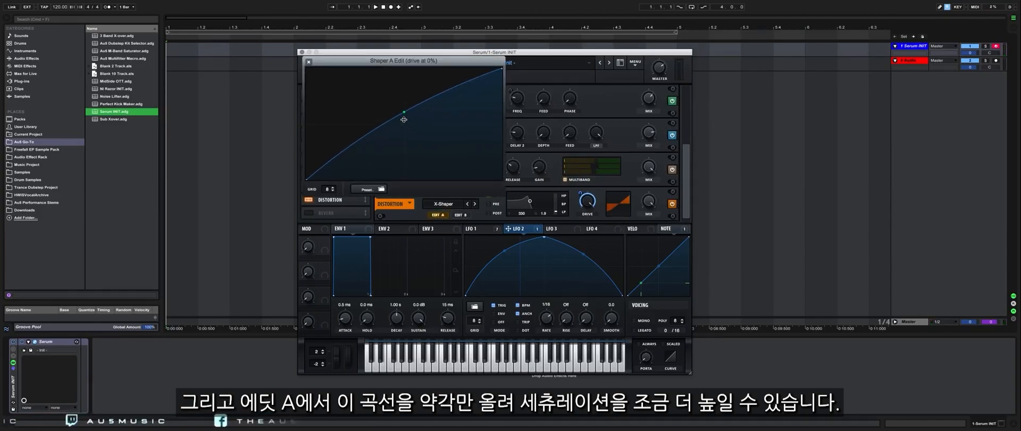
click(309, 63)
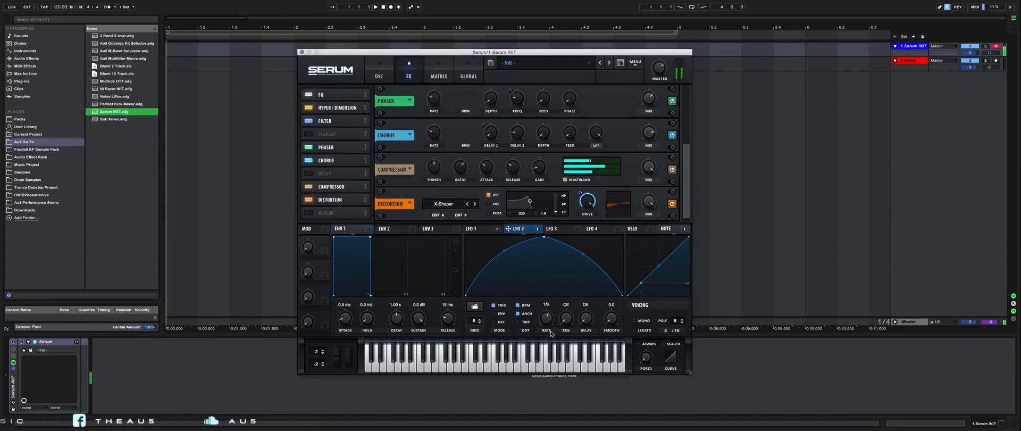
Set LFO 2's rate to 1/16 triplets and modulate the sub oscillator's level with it.
drag(548, 313, 550, 316)
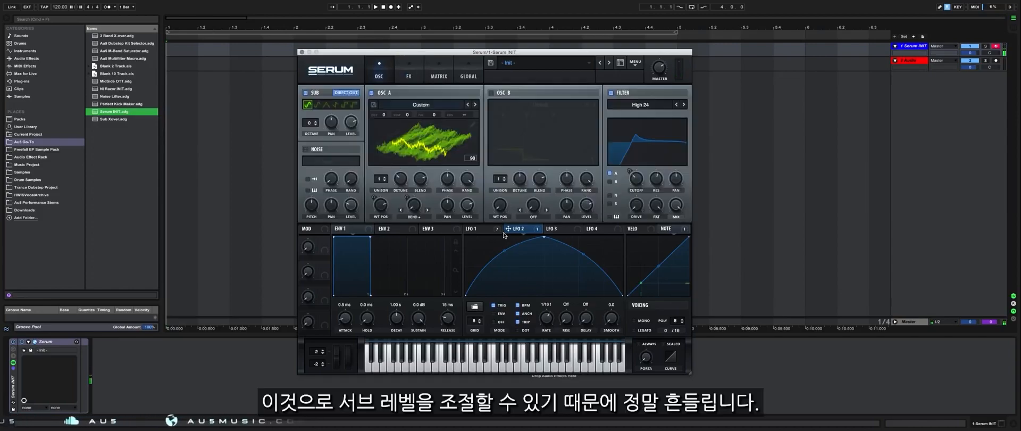
drag(495, 219, 347, 95)
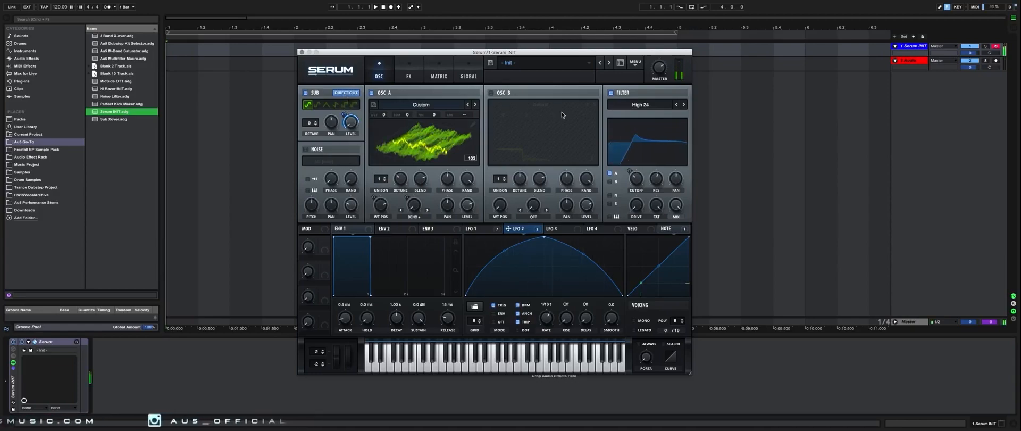
mouse_move(383, 209)
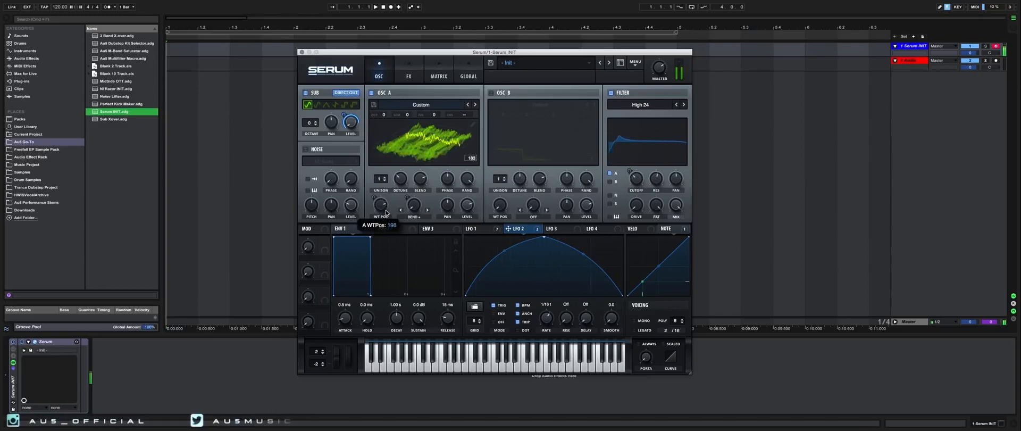
Enable Mono and Legato voicing and raise the portamento time.
click(641, 321)
drag(650, 372, 650, 303)
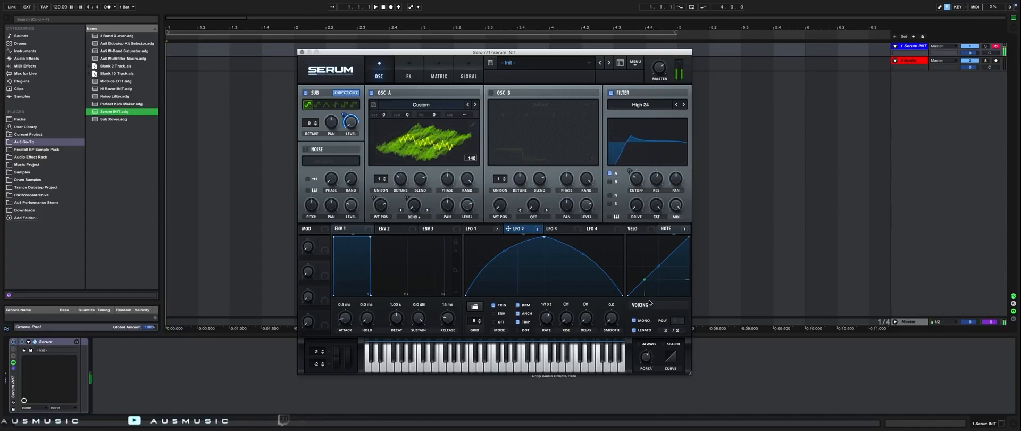
Raise the portamento time further and remove all modulators from oscillator A's warp.
drag(646, 351, 646, 335)
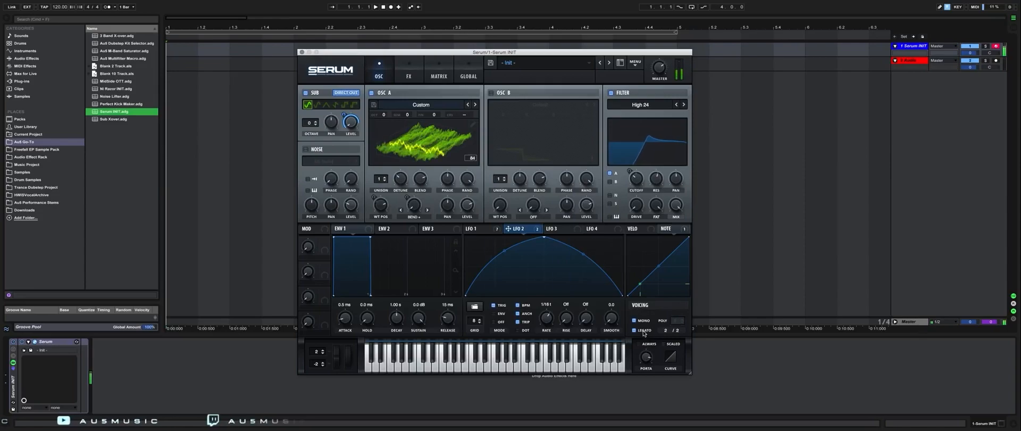
right_click(415, 206)
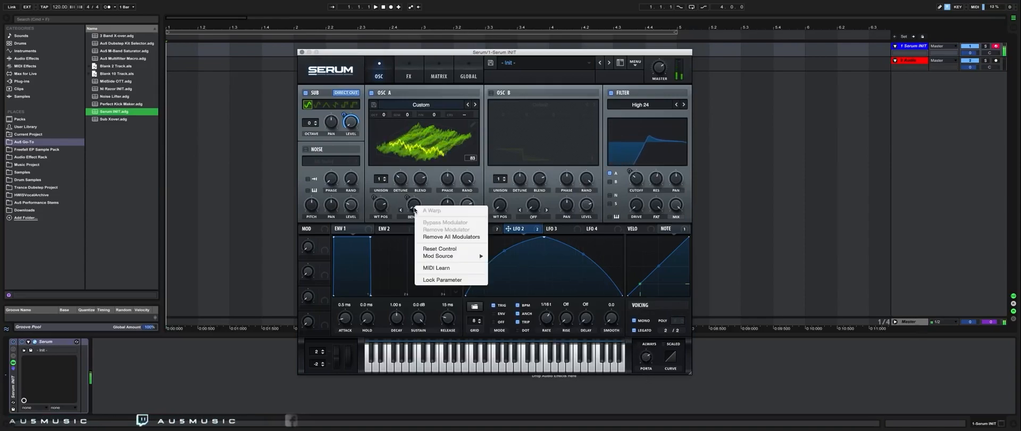
click(431, 236)
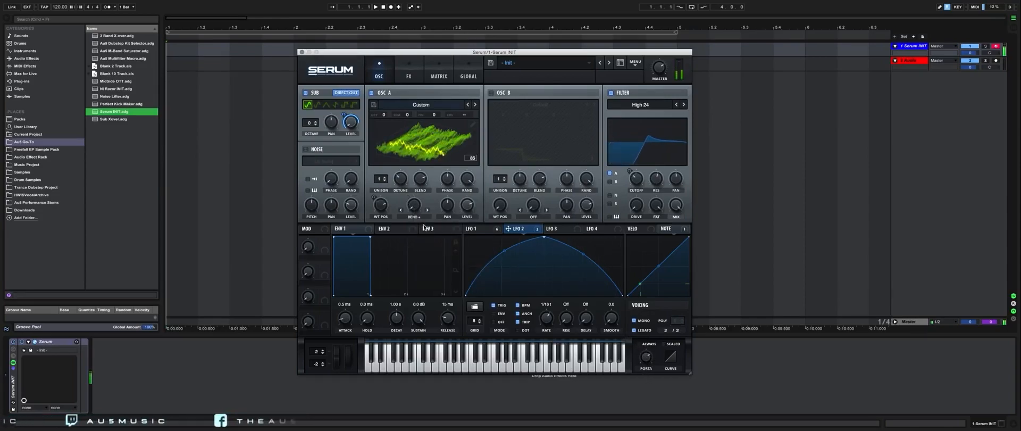
Set LFO 2's rate to 1/8 and adjust oscillator A's wavetable position by hand.
mouse_move(379, 207)
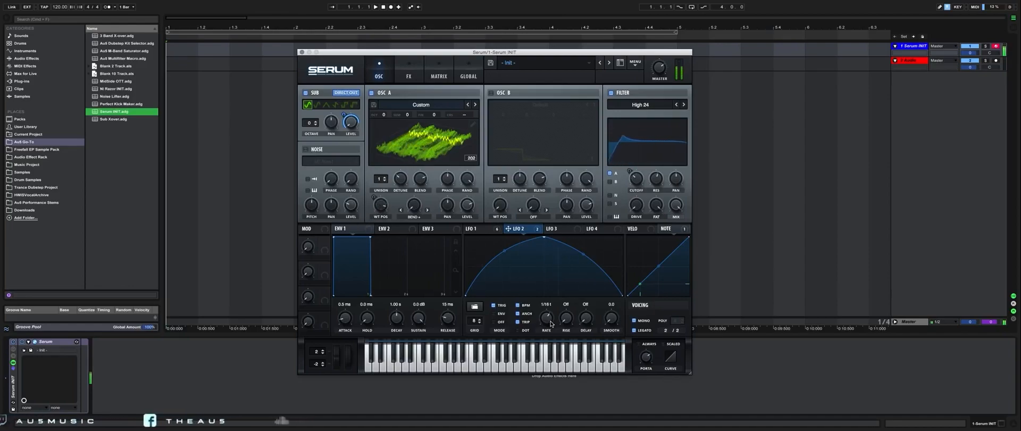
drag(546, 320, 548, 325)
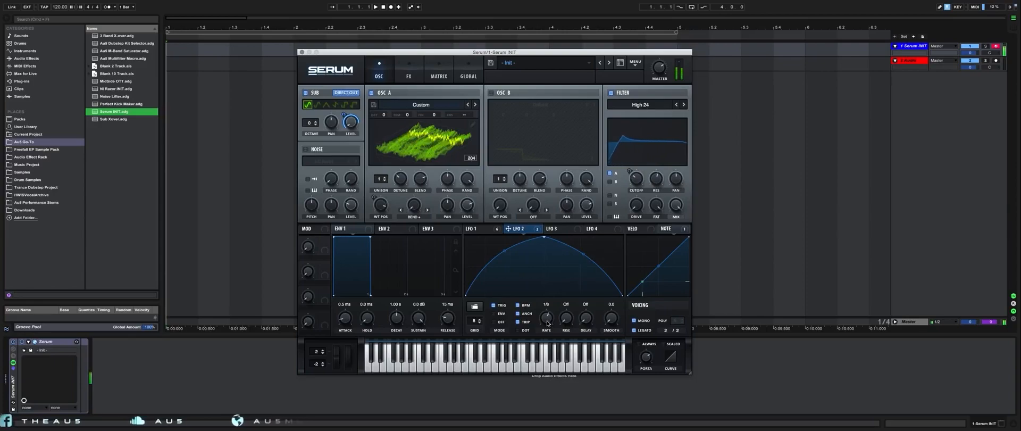
drag(381, 206, 368, 179)
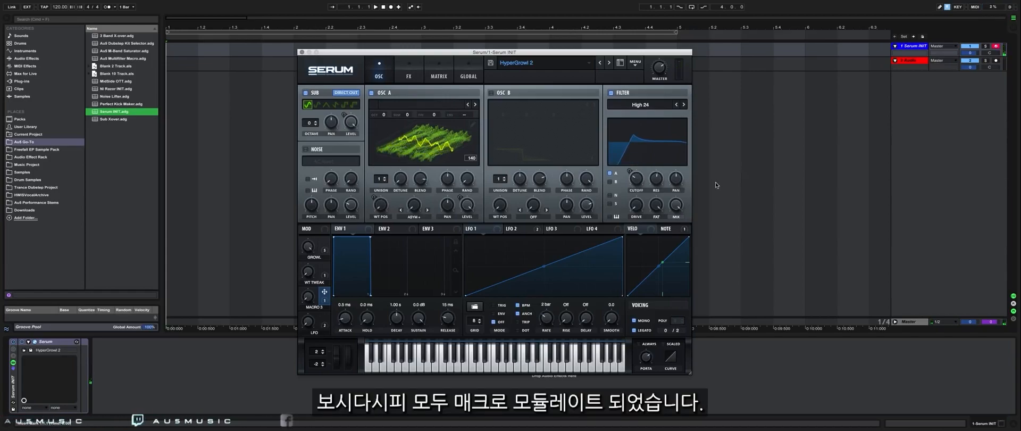
Review the HyperGrowl 2 effects chain, and apply the multi formula Proc:Squarify to oscillator A's whole wavetable.
click(409, 73)
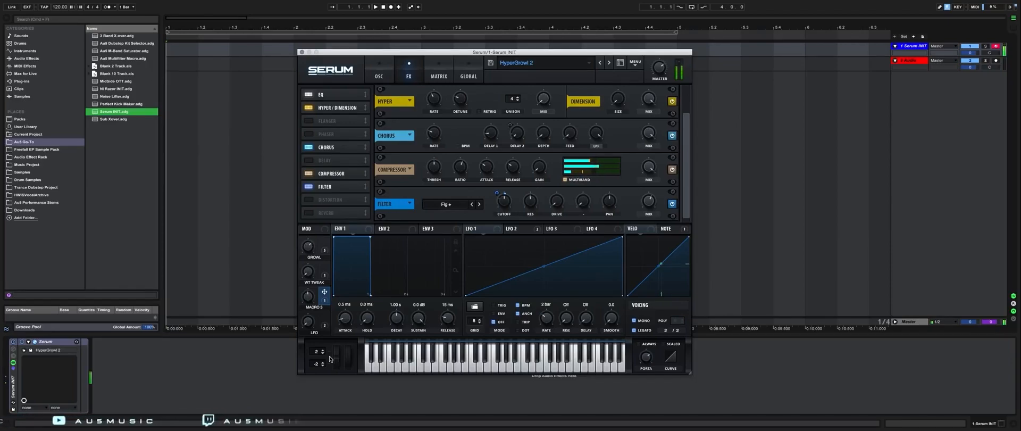
click(378, 75)
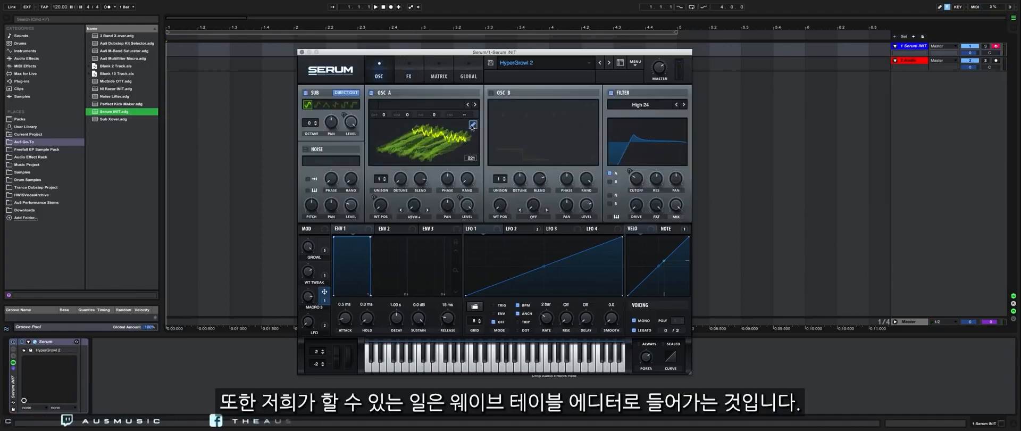
click(471, 126)
click(682, 292)
mouse_move(713, 306)
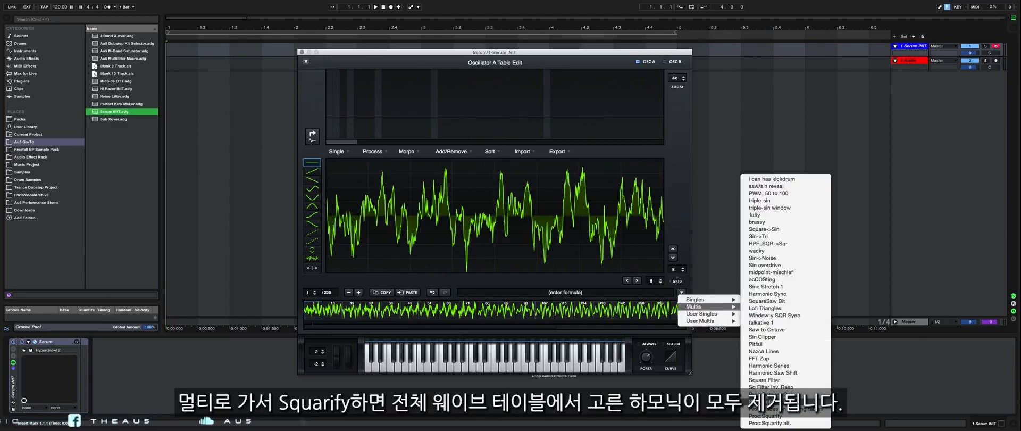
click(766, 416)
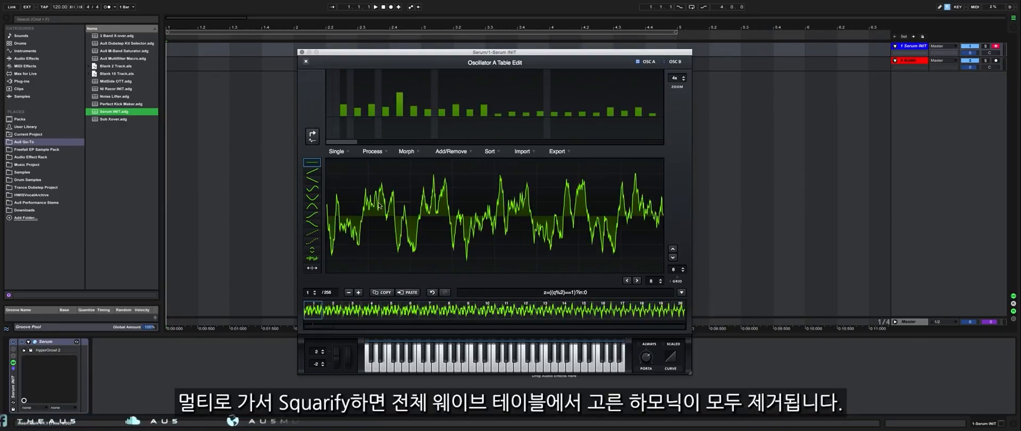
click(305, 62)
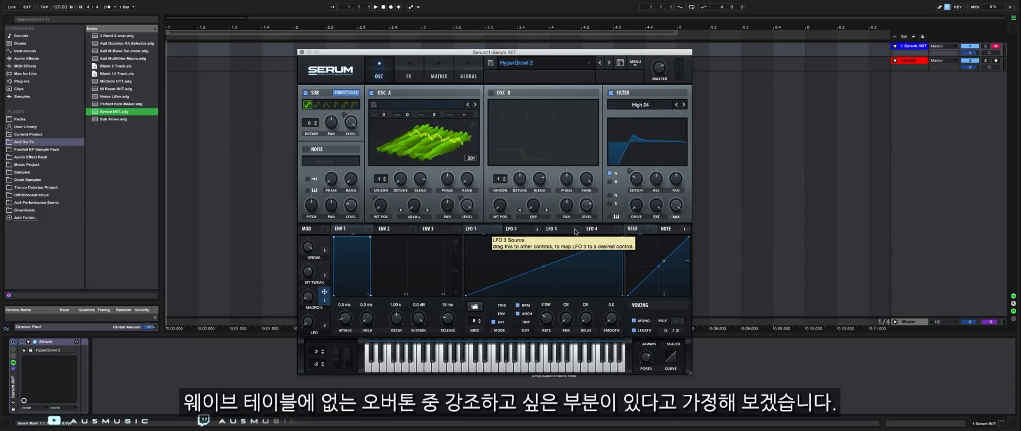
Enable oscillator B with all harmonics cleared from its wavetable, and modulate its level with the Growl macro.
click(491, 93)
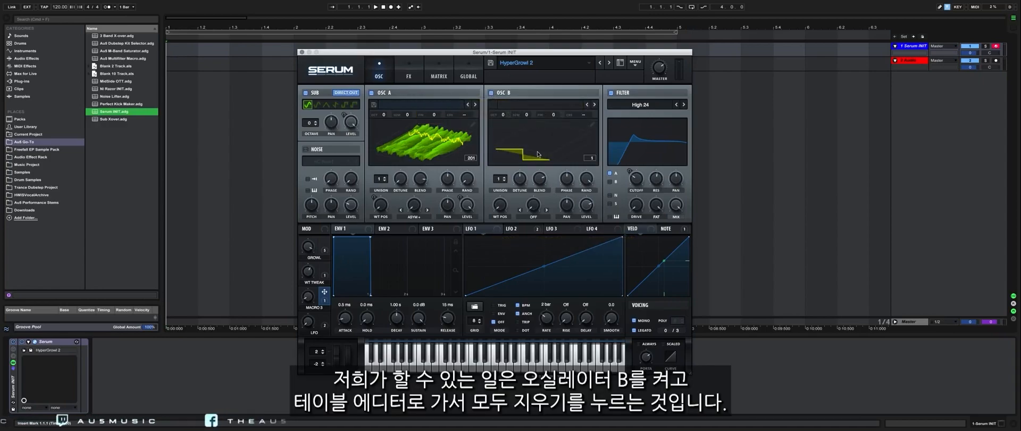
click(592, 124)
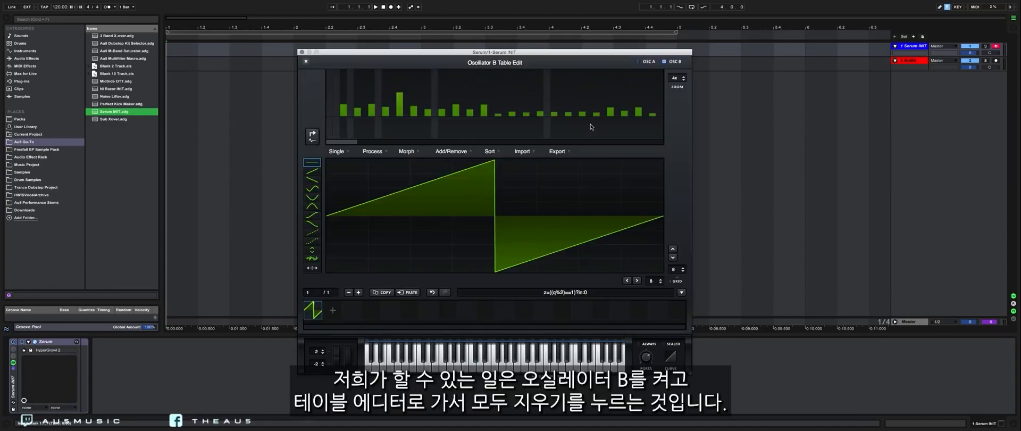
right_click(357, 90)
right_click(357, 94)
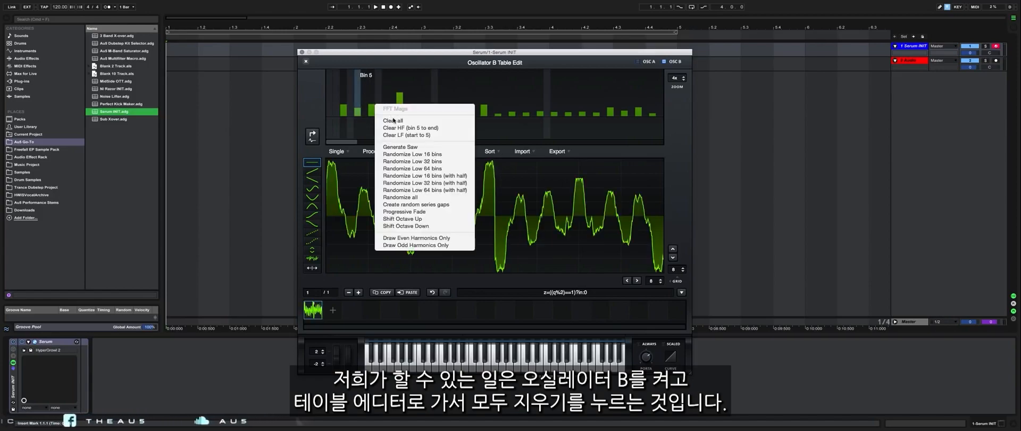
click(393, 121)
click(592, 124)
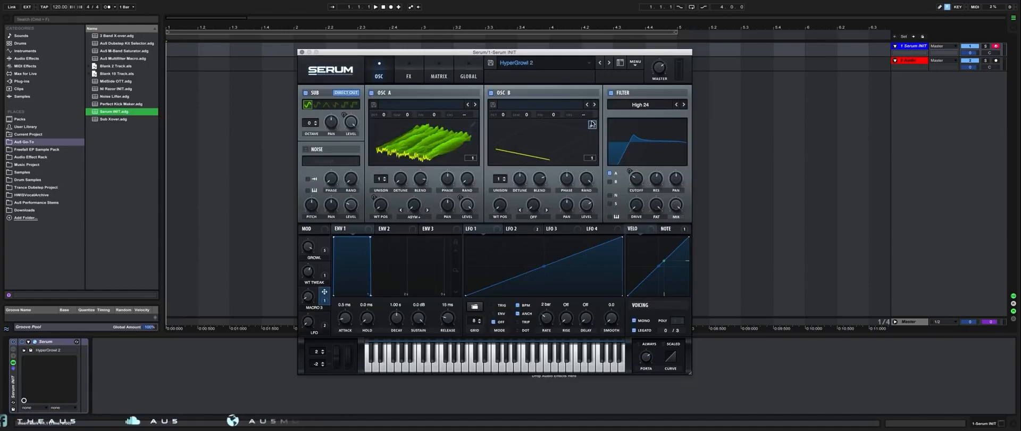
drag(324, 241, 581, 194)
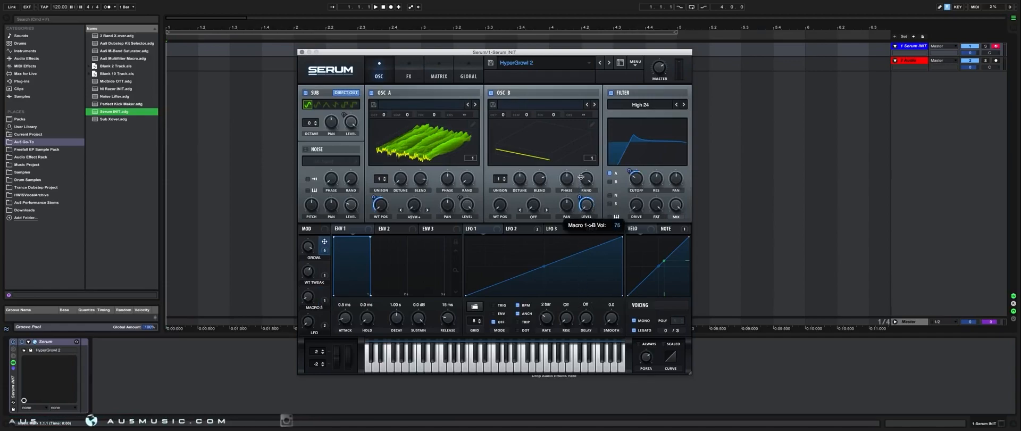
Draw four isolated mid-height harmonics in oscillator B's empty spectrum, spaced between about bins 10 and 25.
click(592, 124)
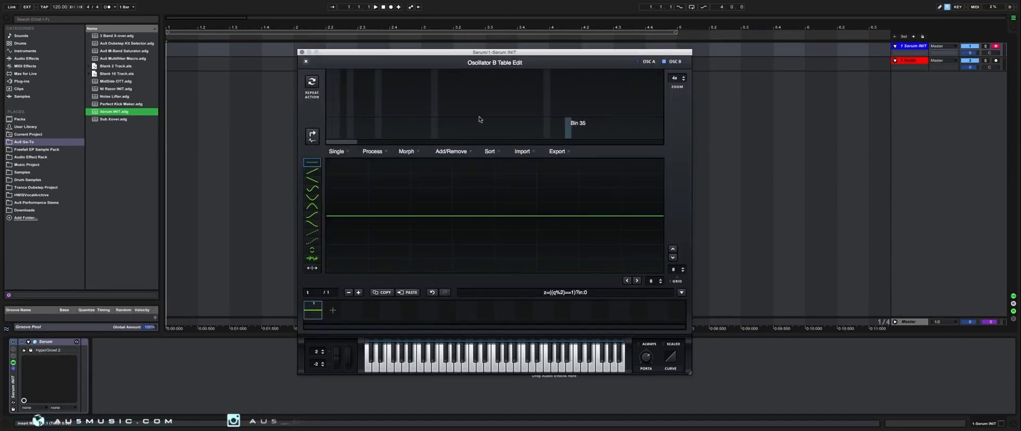
click(395, 92)
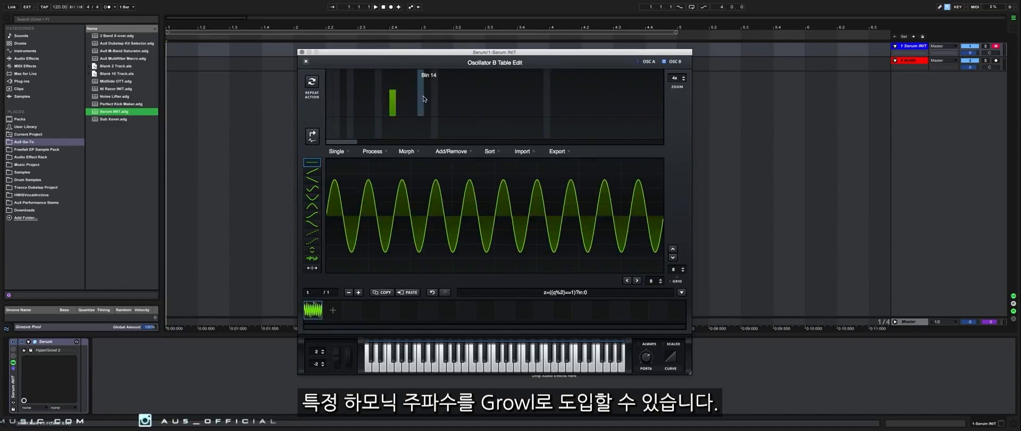
click(420, 98)
click(456, 92)
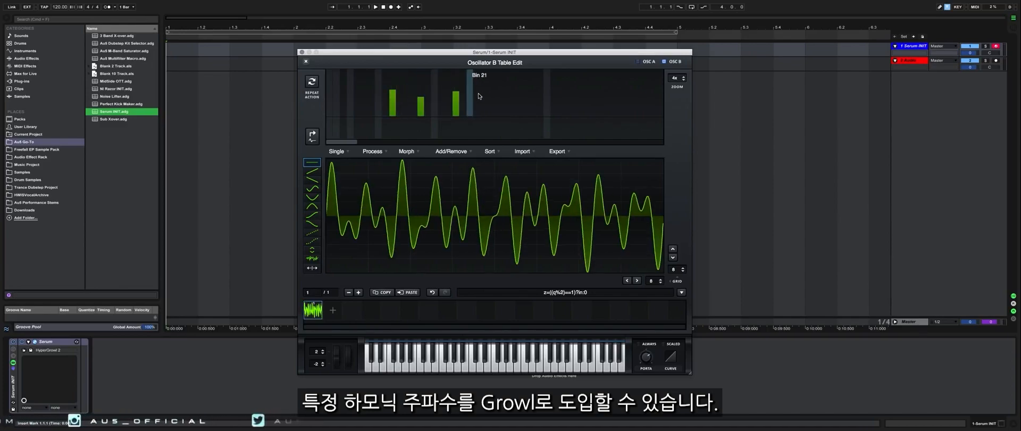
click(498, 97)
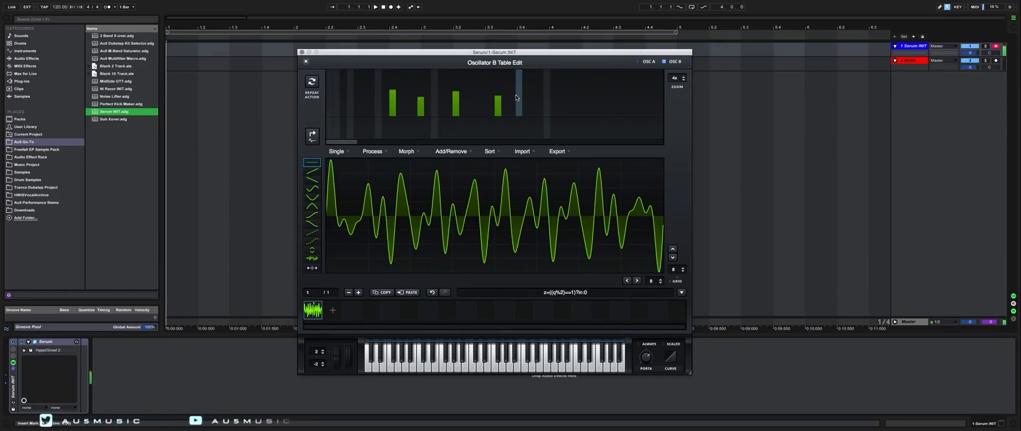
Add three taller harmonics to oscillator B's spectrum, including bin 23 at 78%, and lower the third of the existing bars.
click(526, 83)
click(484, 81)
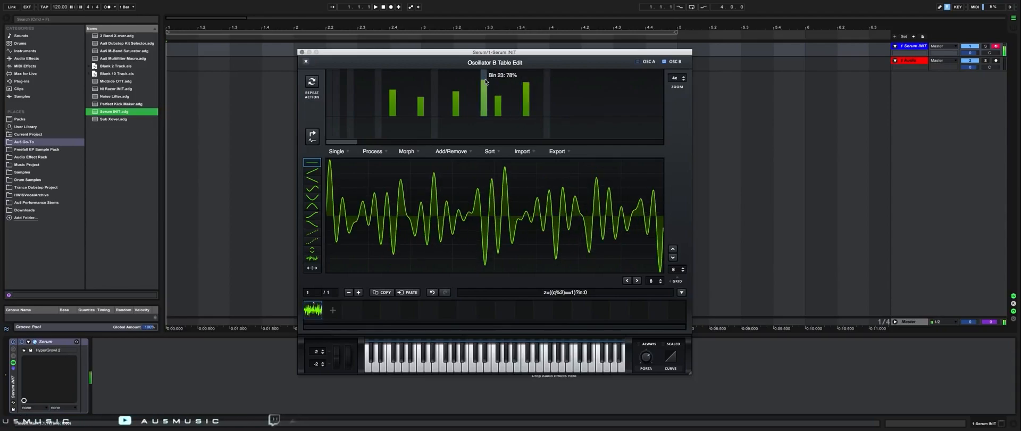
click(456, 105)
click(576, 80)
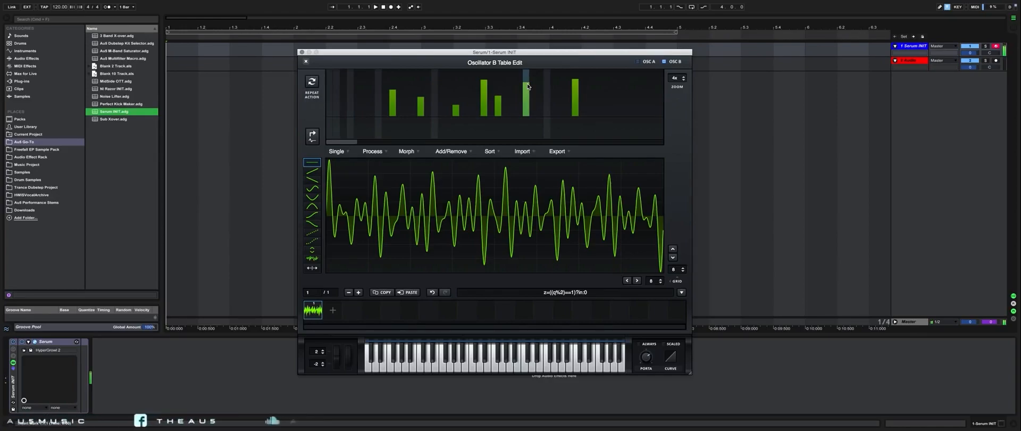
click(306, 61)
click(547, 210)
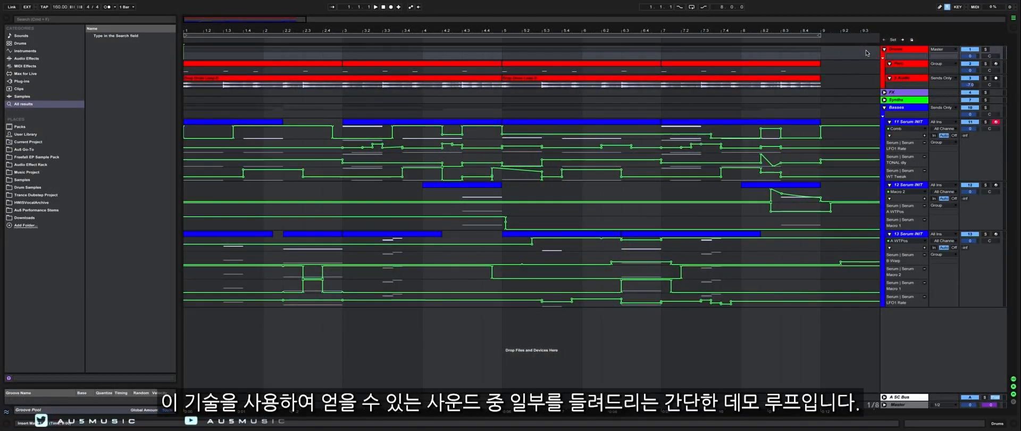
Play the demo loop from its start to hear the growl basses in context.
key(space)
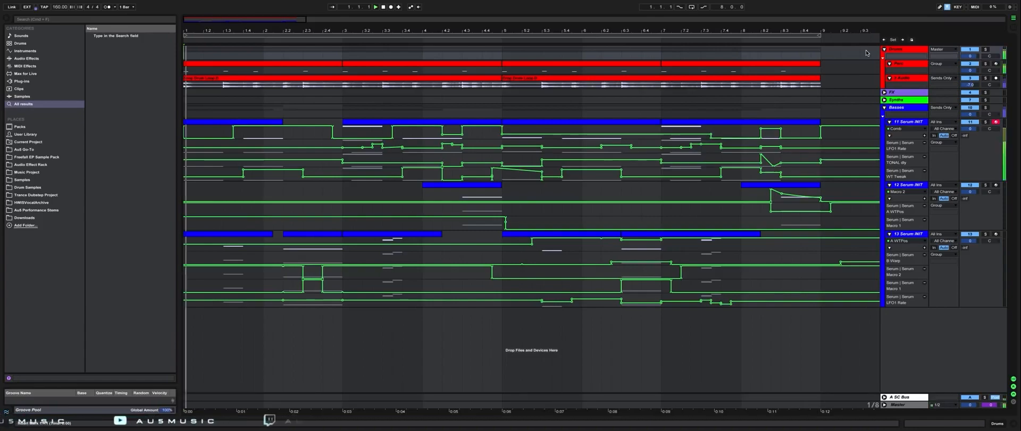